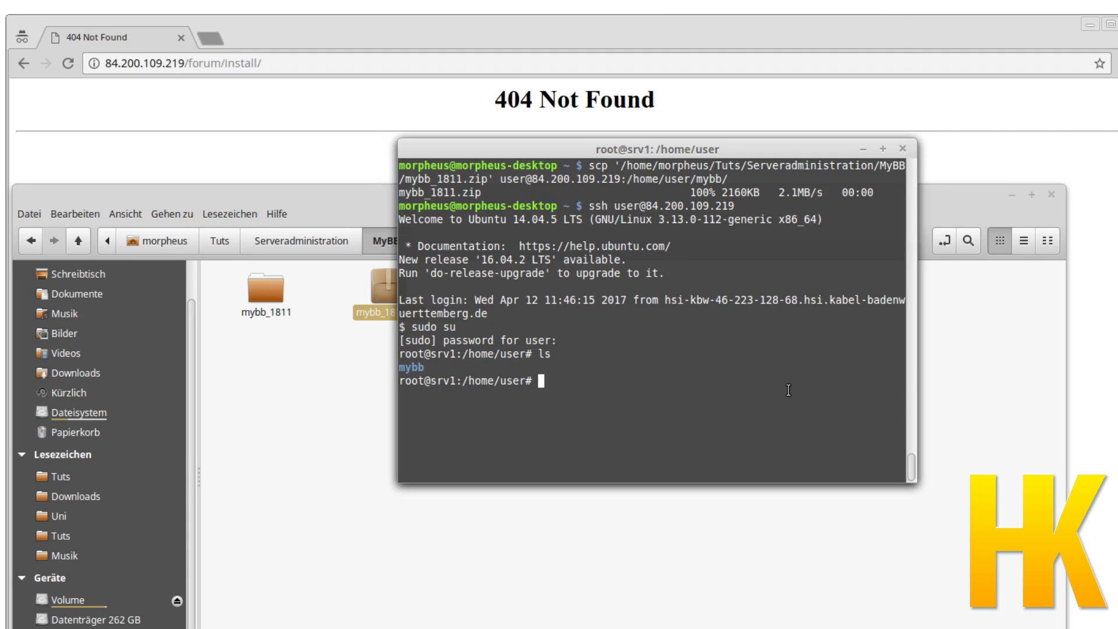
Change into the mybb folder and list its files.
{"action": "type", "text": "cd mybb/"}
{"action": "key", "text": "Return"}
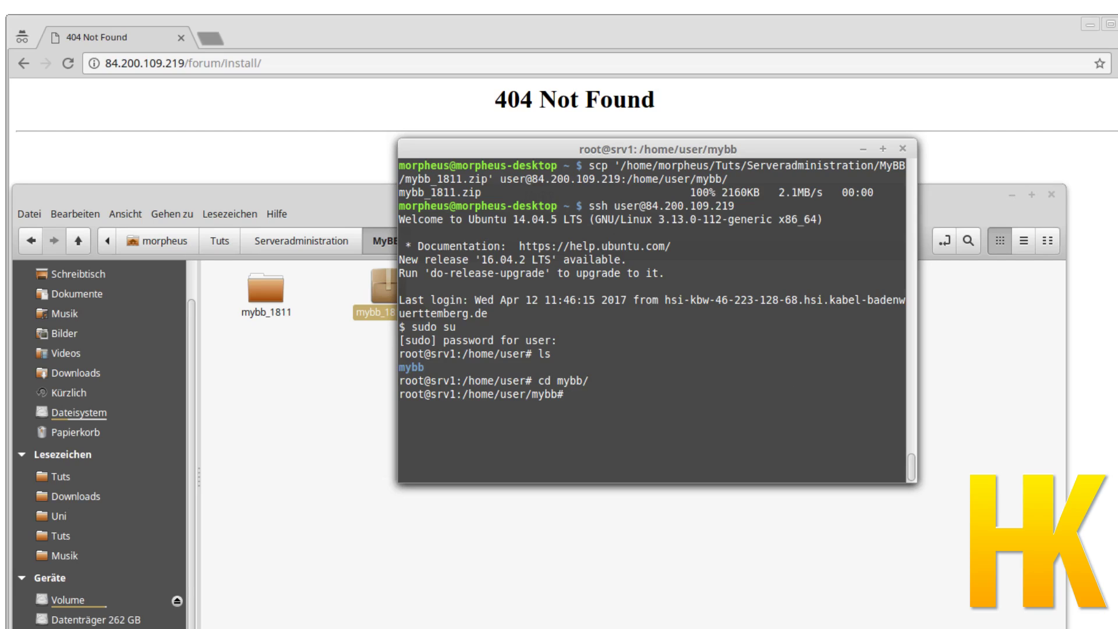
{"action": "type", "text": "ls"}
{"action": "key", "text": "Return"}
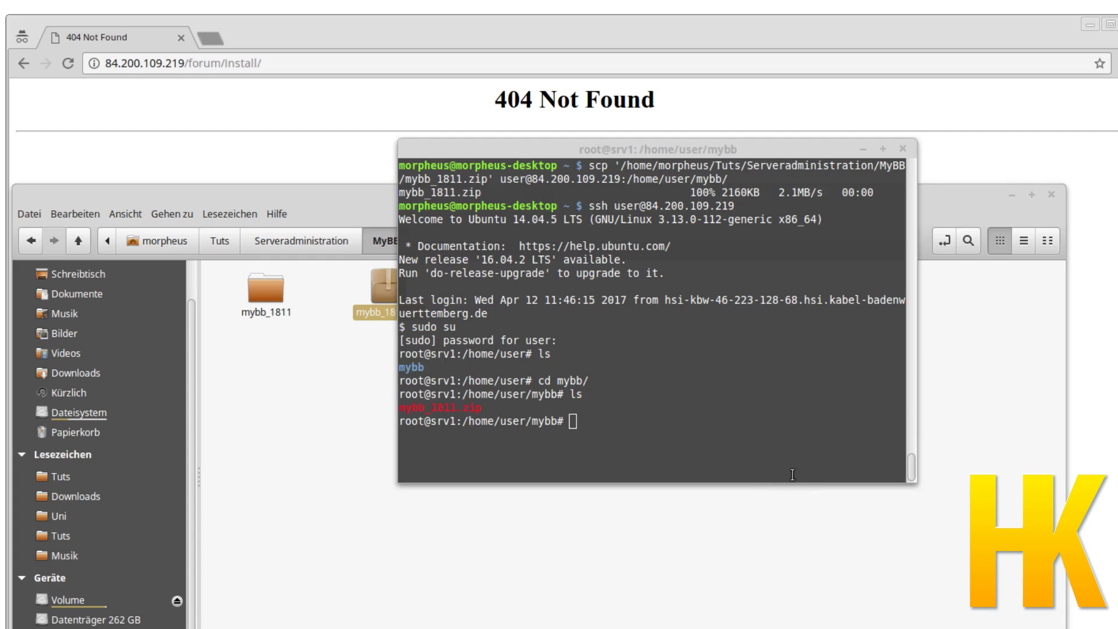
Unzip mybb_1811.zip and list the extracted contents.
{"action": "left_click", "coordinate": [813, 408]}
{"action": "type", "text": "unz"}
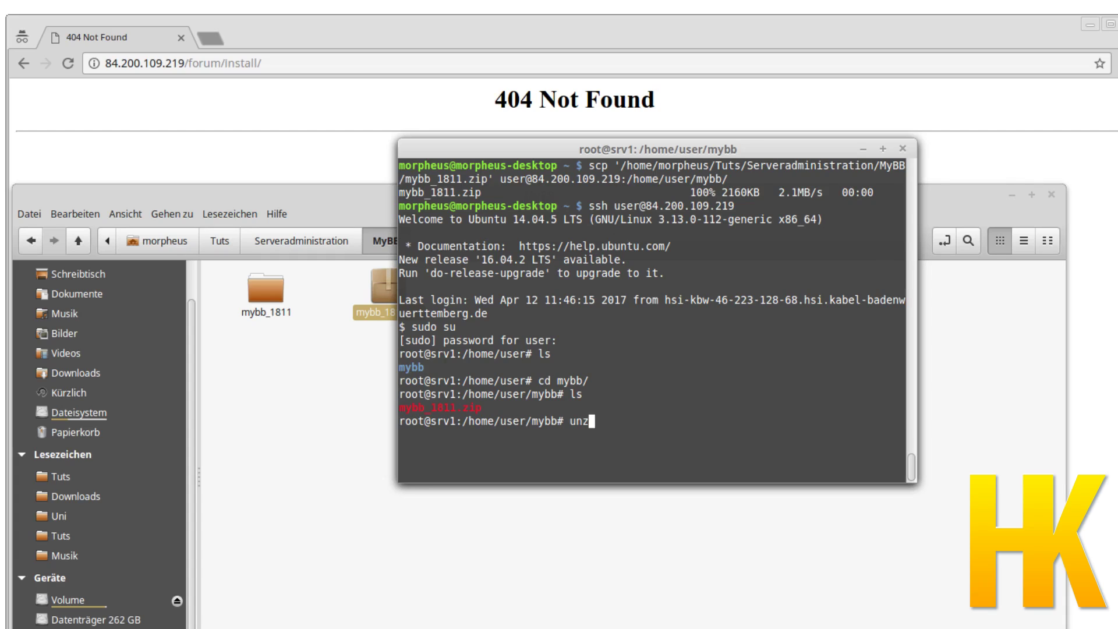
{"action": "type", "text": "ip m"}
{"action": "key", "text": "Tab"}
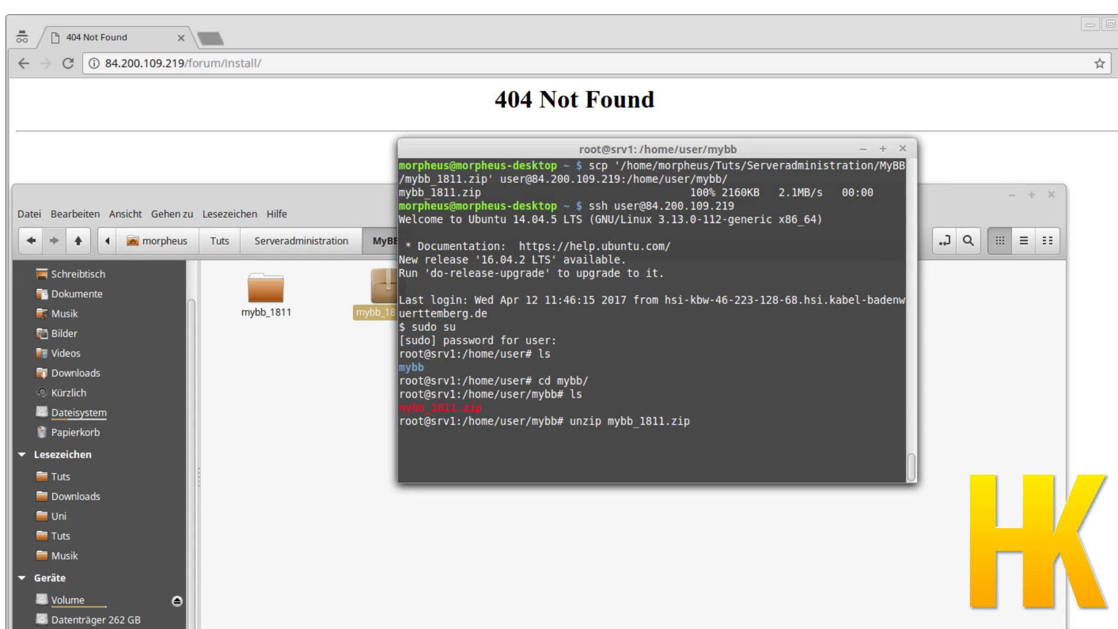
{"action": "key", "text": "Return"}
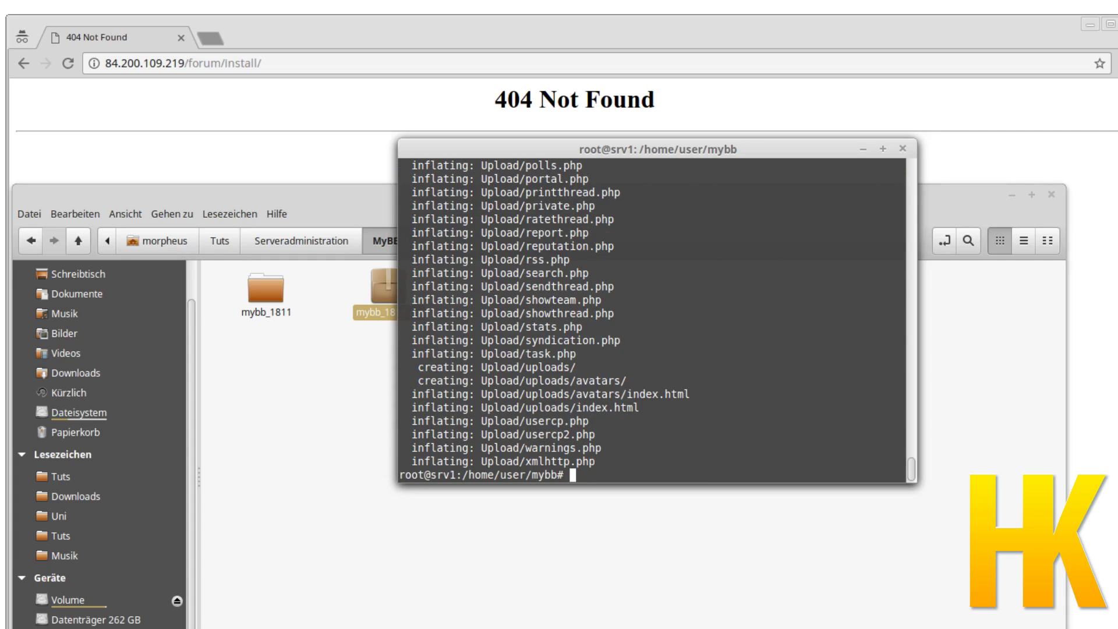
{"action": "type", "text": "ls"}
{"action": "key", "text": "Return"}
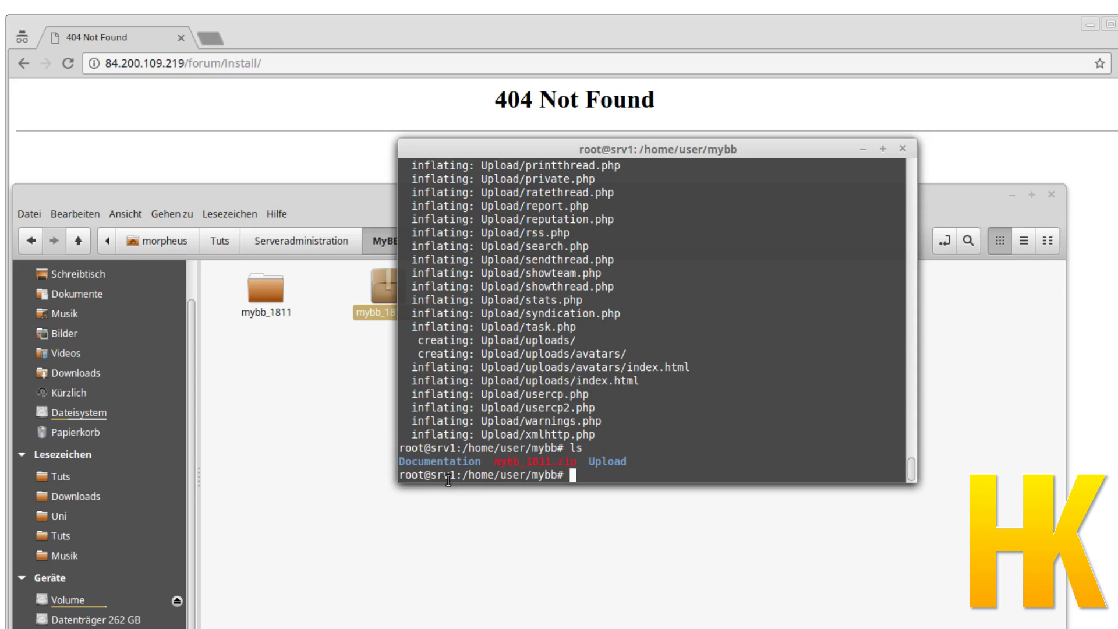
Move into the Upload folder and list its contents.
{"action": "type", "text": "cd Upload/"}
{"action": "key", "text": "Return"}
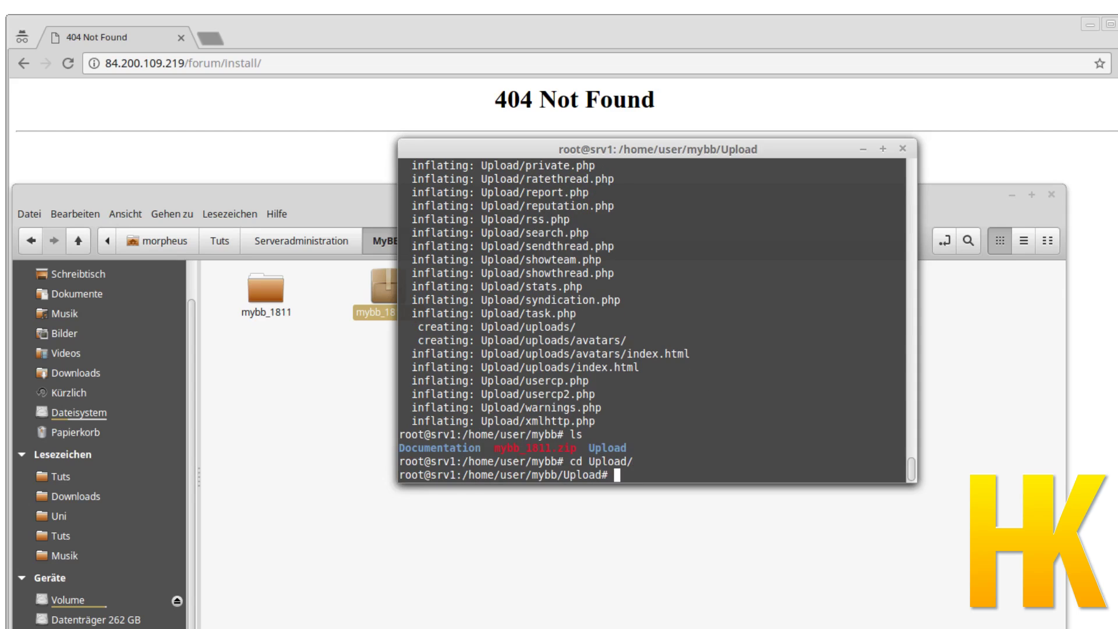
{"action": "type", "text": "ls"}
{"action": "key", "text": "Return"}
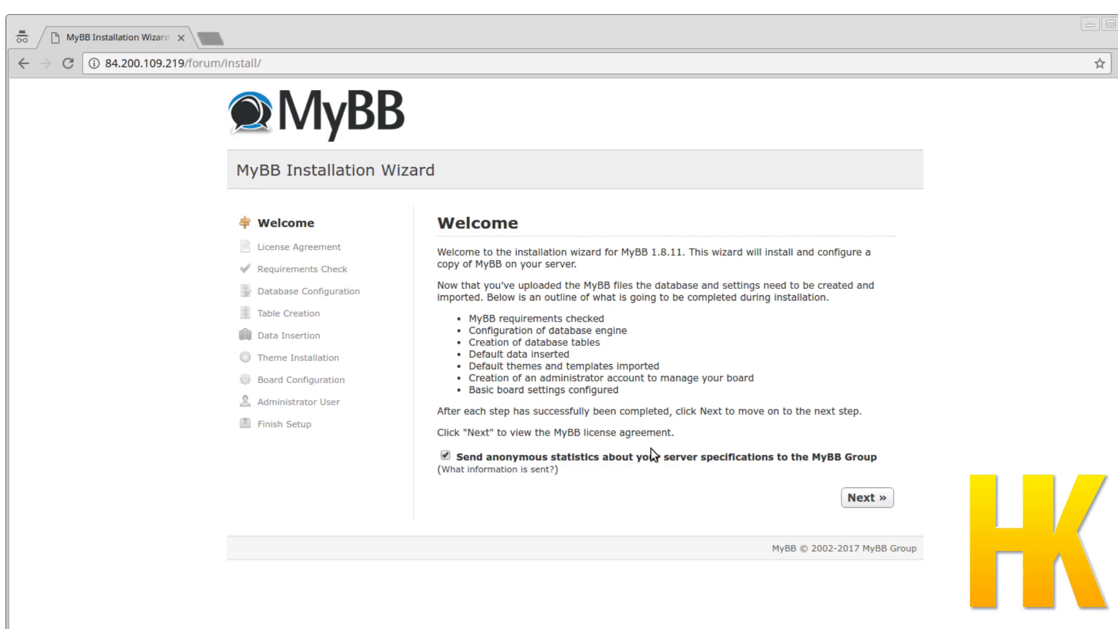
Uncheck 'Send anonymous statistics' and advance past the License Agreement and Requirements Check pages.
{"action": "left_click", "coordinate": [635, 459]}
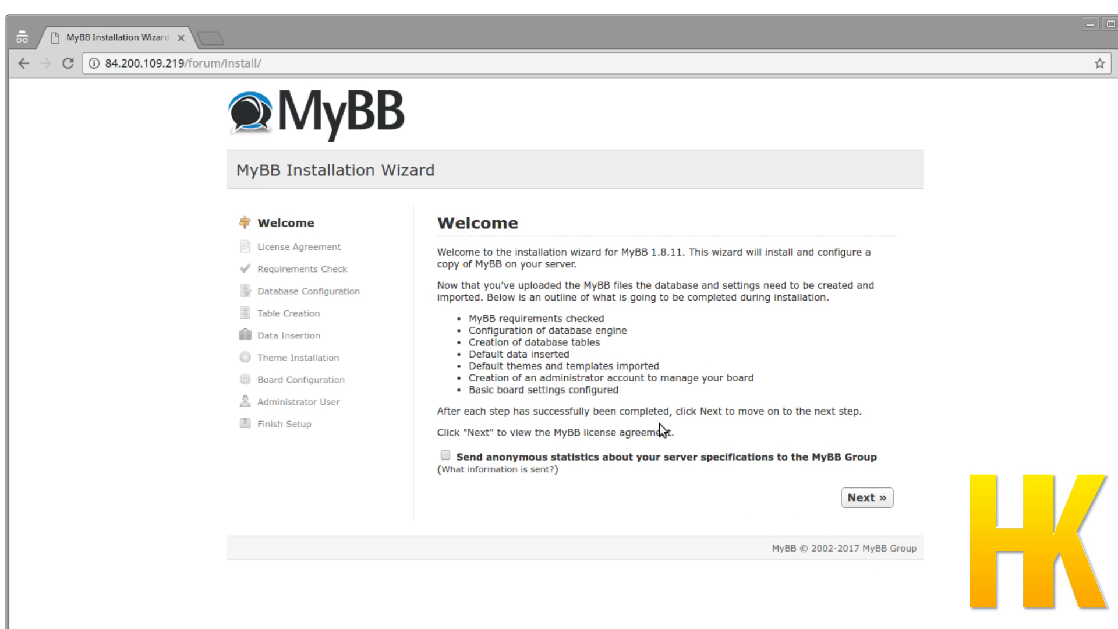
{"action": "left_click", "coordinate": [867, 500]}
{"action": "scroll", "coordinate": [1005, 378], "scroll_direction": "down", "scroll_amount": 2}
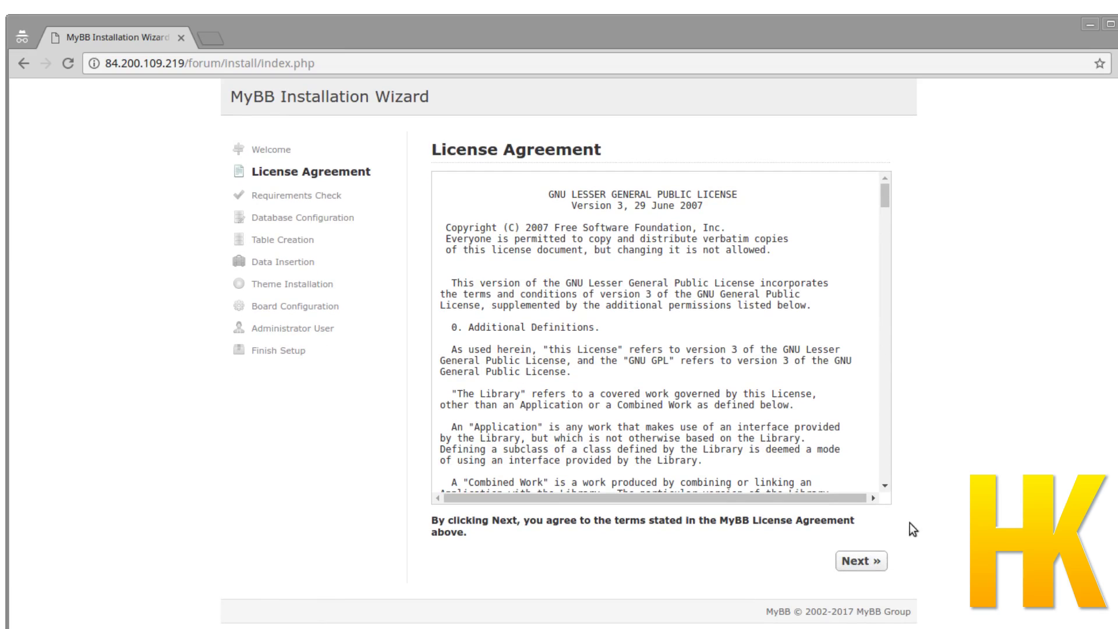
{"action": "left_click", "coordinate": [863, 559]}
{"action": "scroll", "coordinate": [881, 354], "scroll_direction": "down", "scroll_amount": 2}
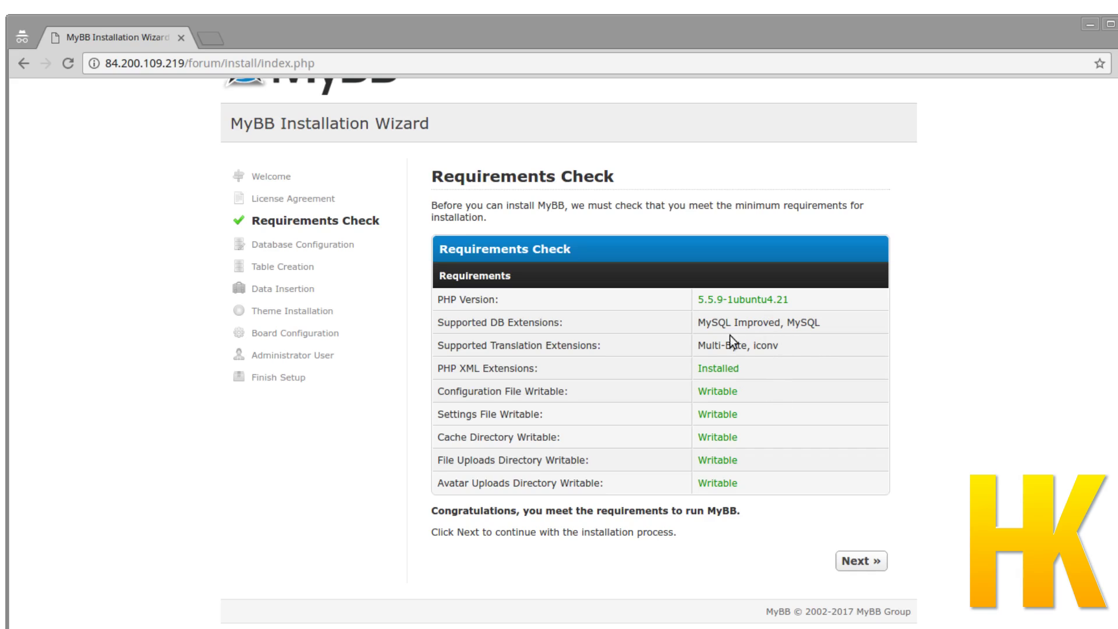
{"action": "left_click", "coordinate": [874, 563]}
{"action": "scroll", "coordinate": [987, 424], "scroll_direction": "down", "scroll_amount": 3}
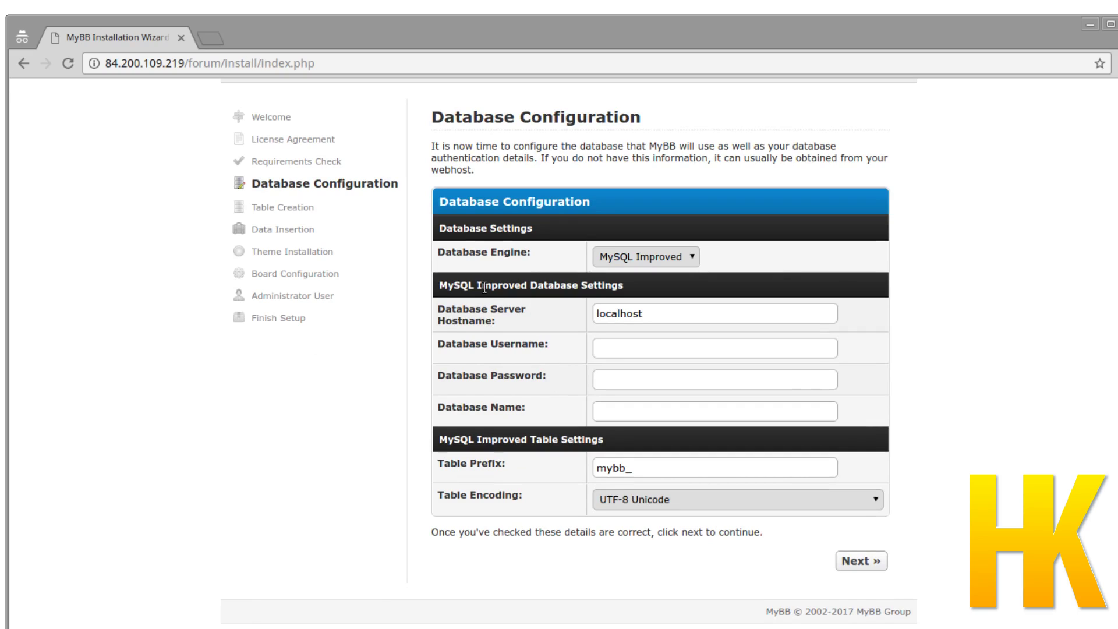
Enter root as the Database Username and move to the password field.
{"action": "left_click", "coordinate": [614, 345]}
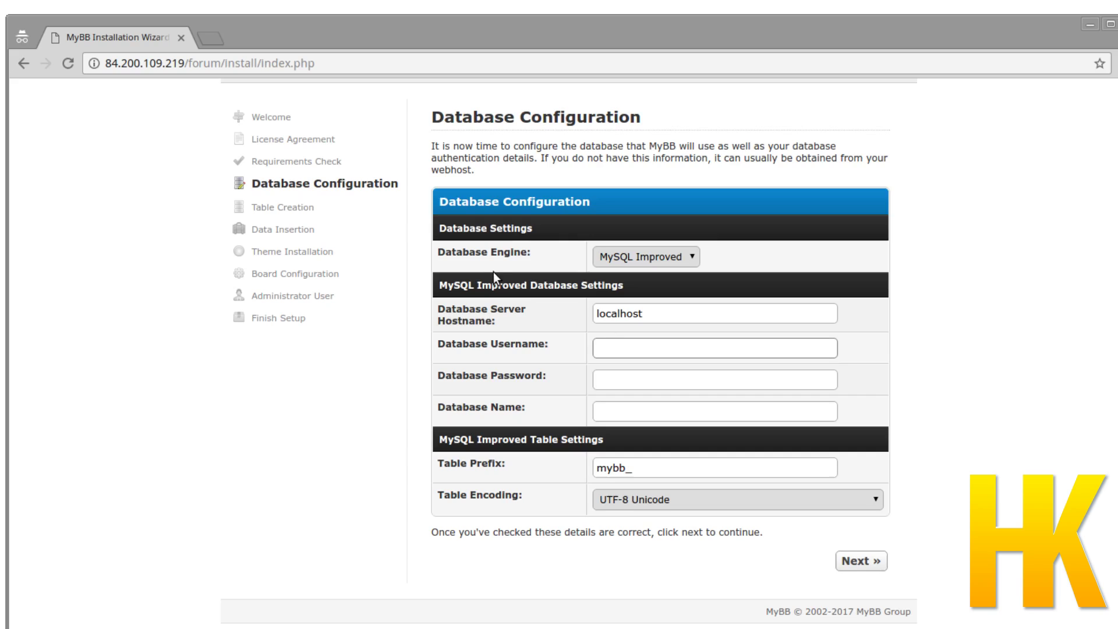
{"action": "type", "text": "root"}
{"action": "key", "text": "BackSpace"}
{"action": "key", "text": "BackSpace"}
{"action": "key", "text": "BackSpace"}
{"action": "key", "text": "BackSpace"}
{"action": "left_click", "coordinate": [660, 350]}
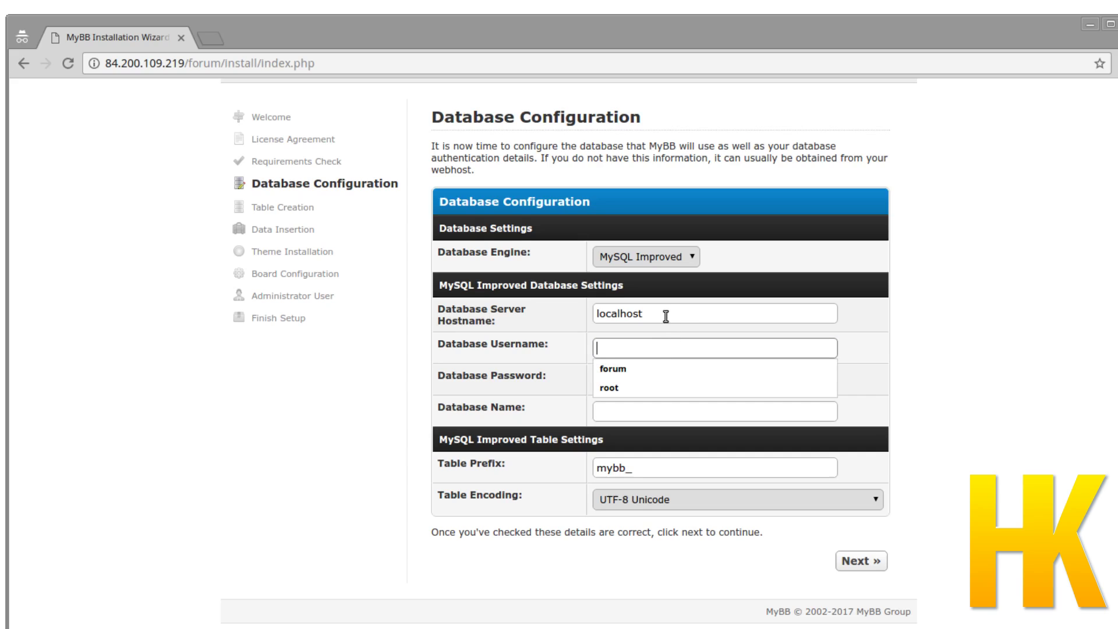
{"action": "left_click", "coordinate": [666, 316]}
{"action": "left_click", "coordinate": [658, 342]}
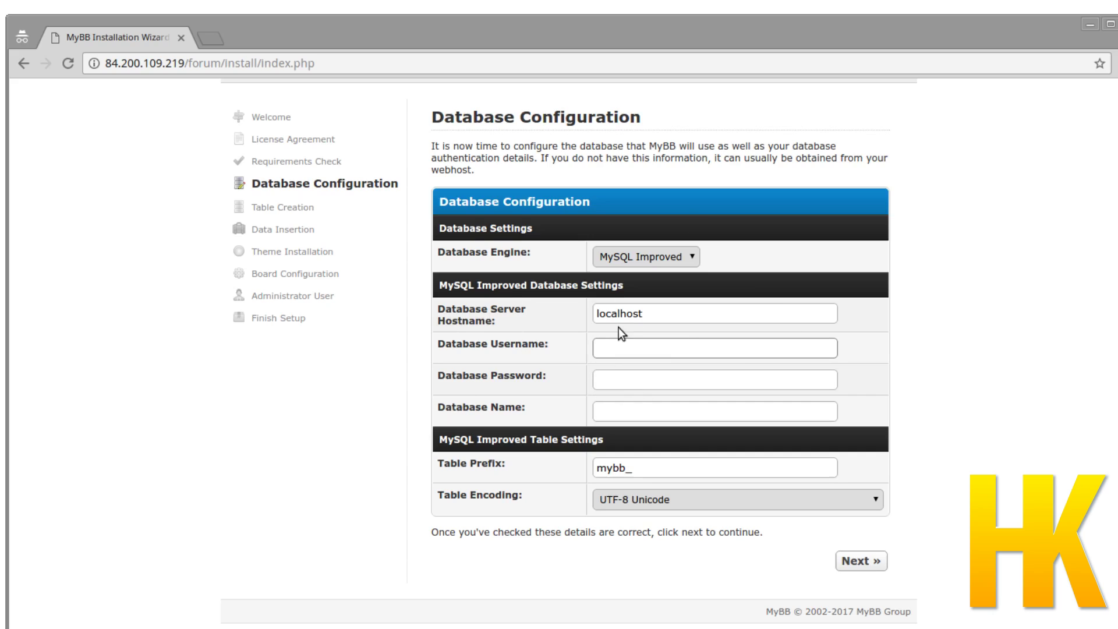
{"action": "type", "text": "root"}
{"action": "key", "text": "Tab"}
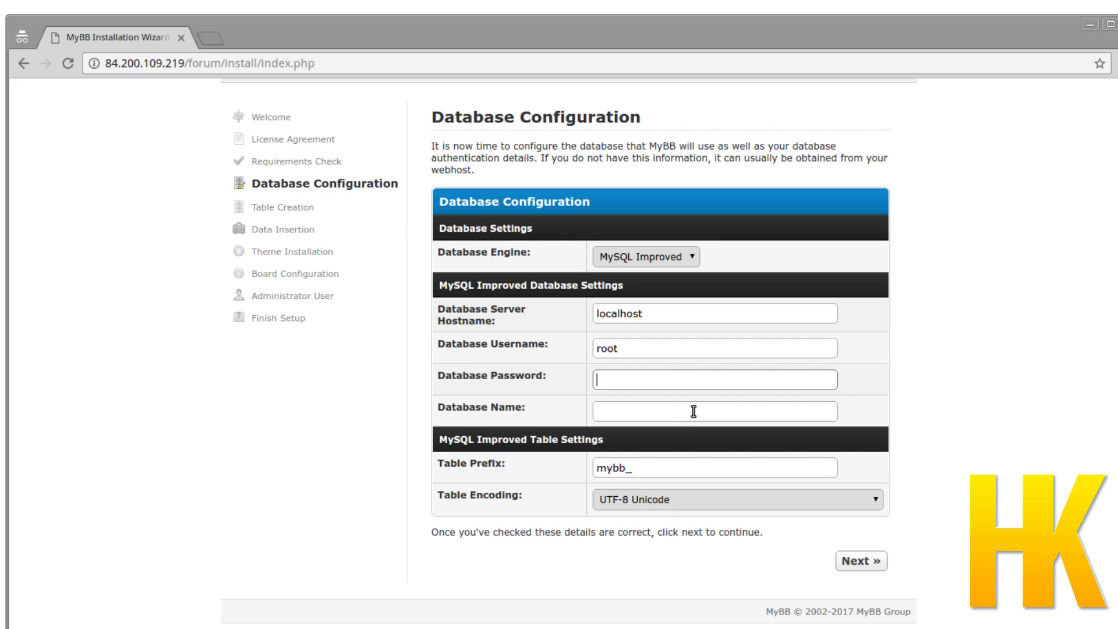
Enter database name meineForumsDatenbank, keep the mybb_ prefix, and submit the settings.
{"action": "left_click", "coordinate": [666, 411]}
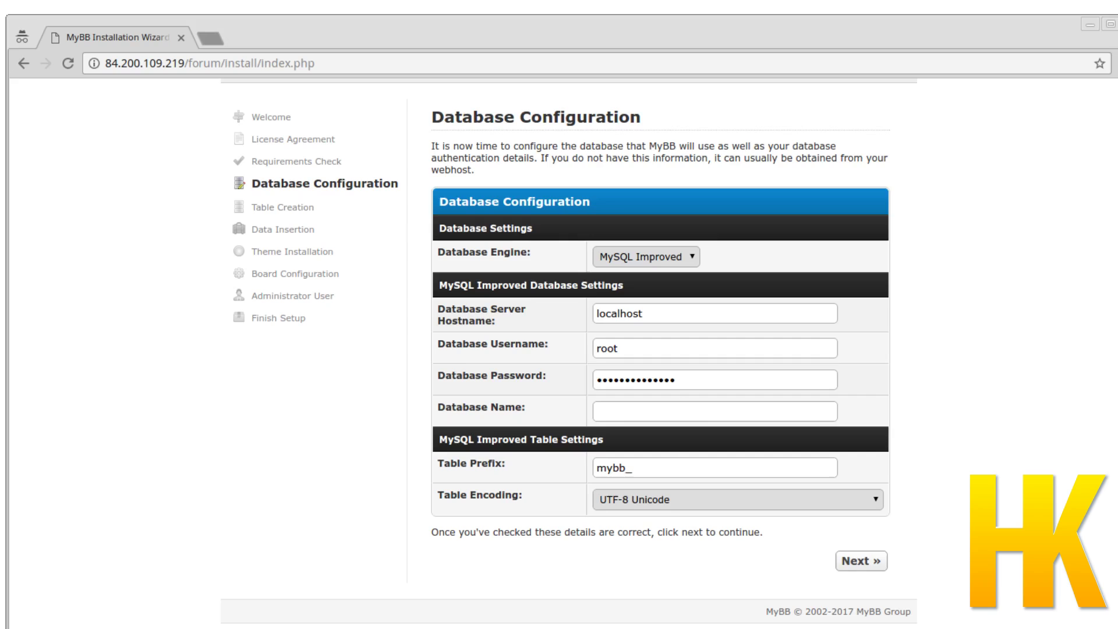
{"action": "left_click", "coordinate": [624, 411]}
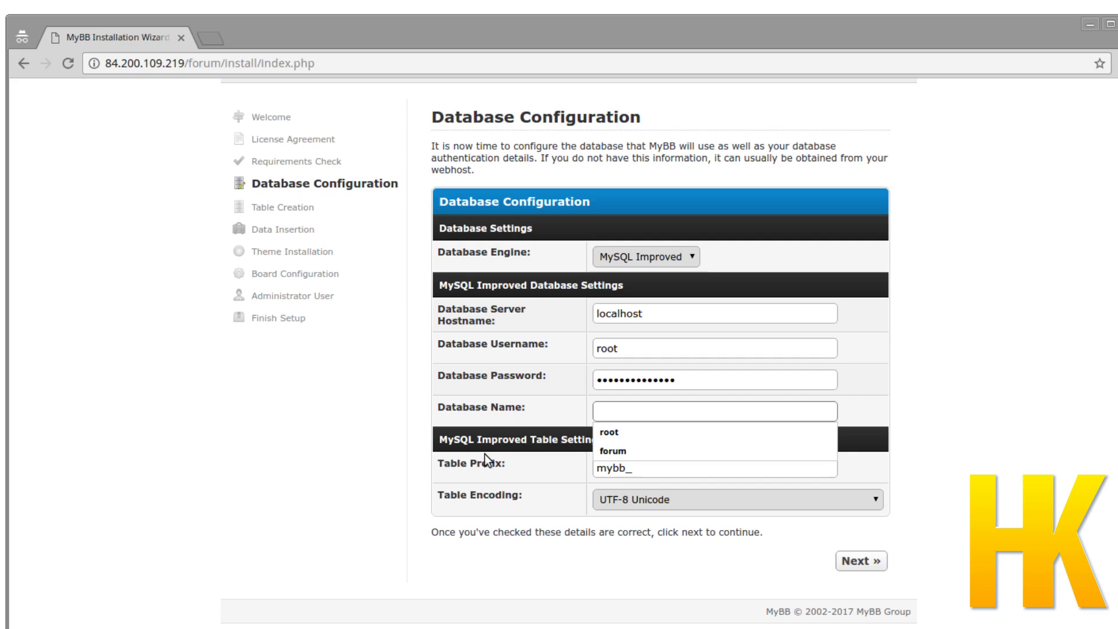
{"action": "type", "text": "meine"}
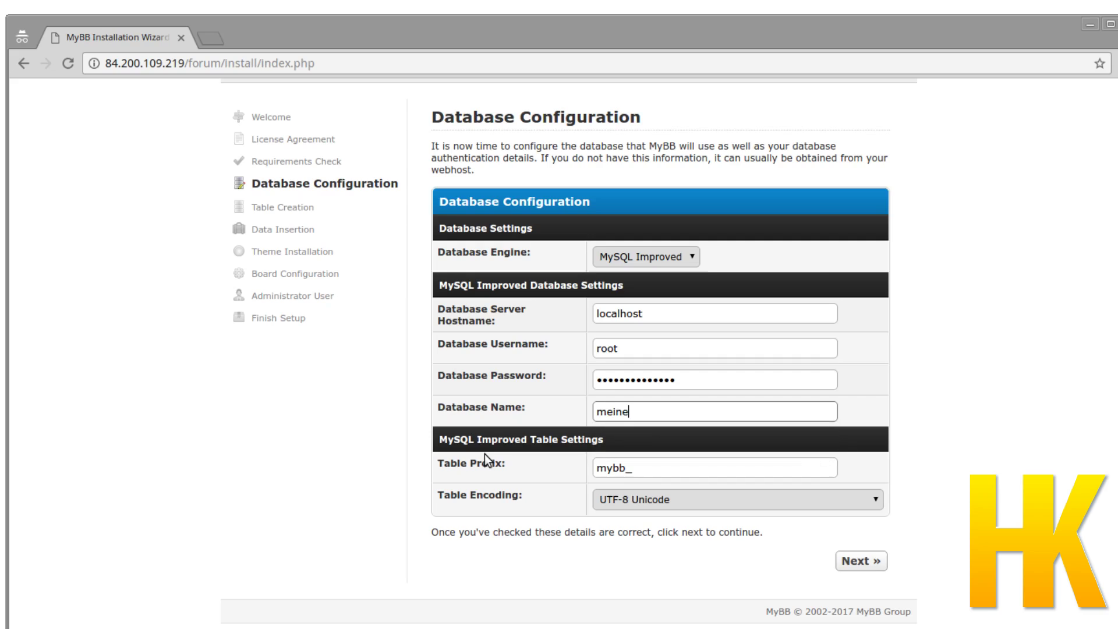
{"action": "type", "text": "ForumsDatenbank"}
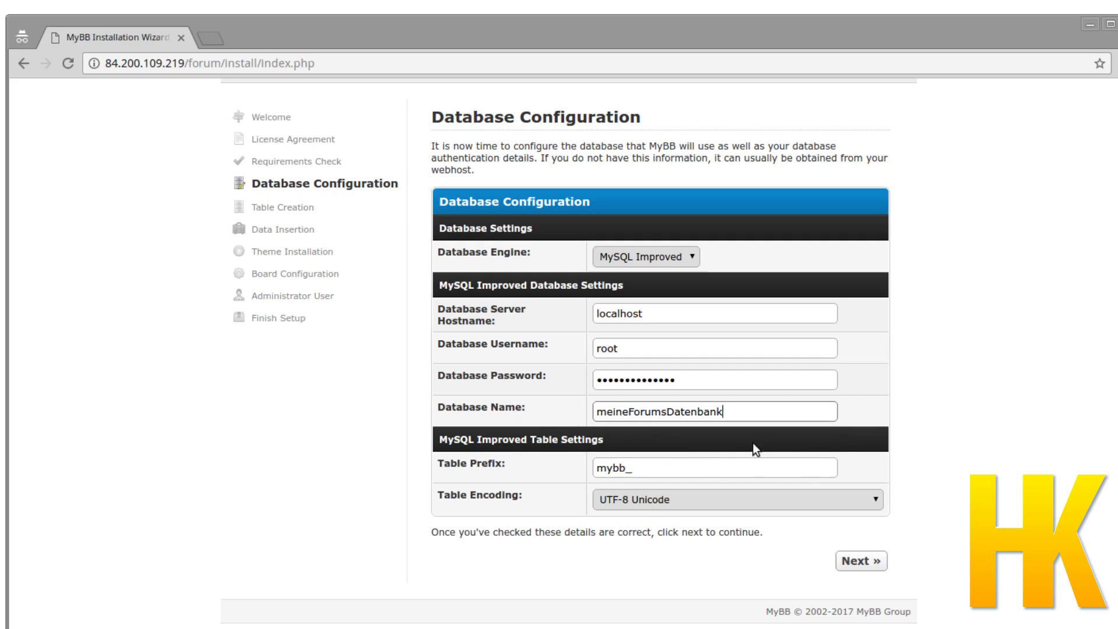
{"action": "left_click", "coordinate": [679, 466]}
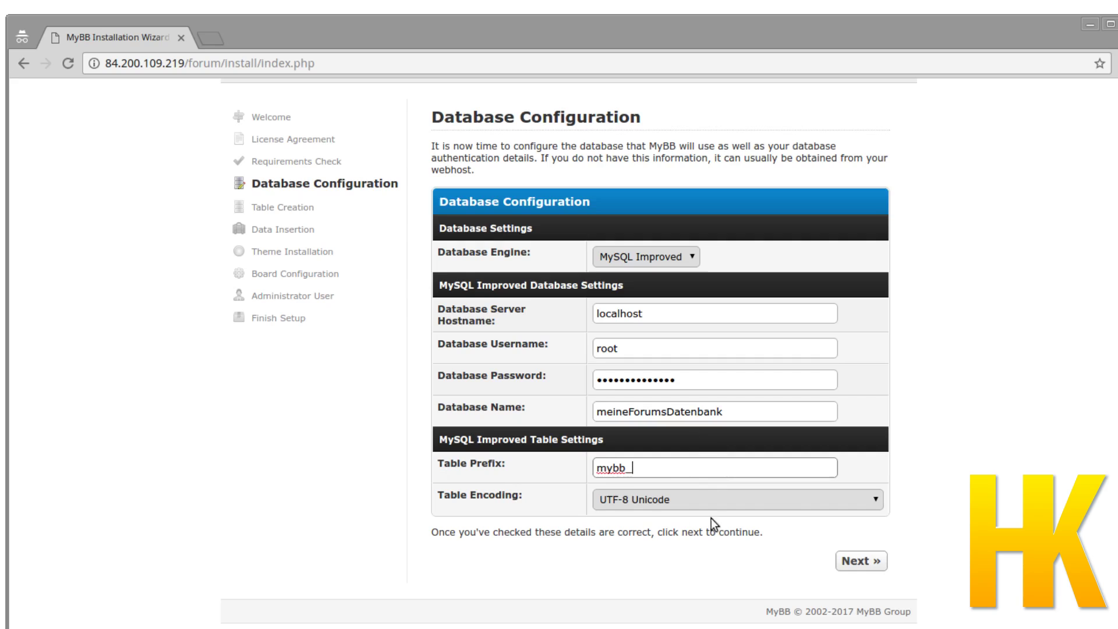
{"action": "left_click", "coordinate": [863, 561]}
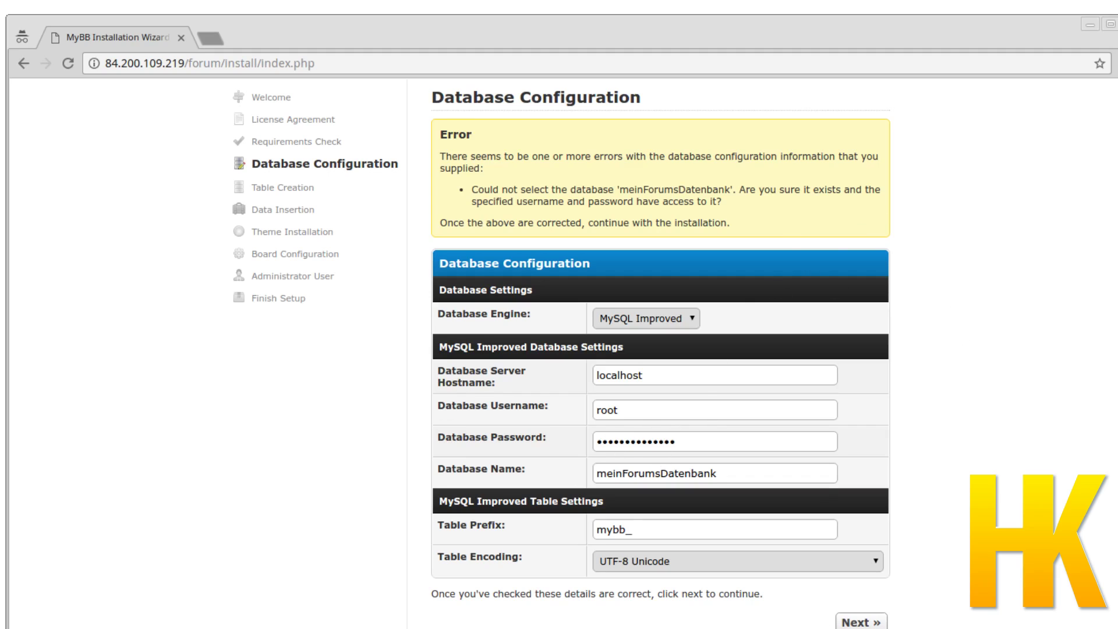
Log in to MySQL as root with mysql -u root -p and the password.
{"action": "key", "text": "alt+Tab"}
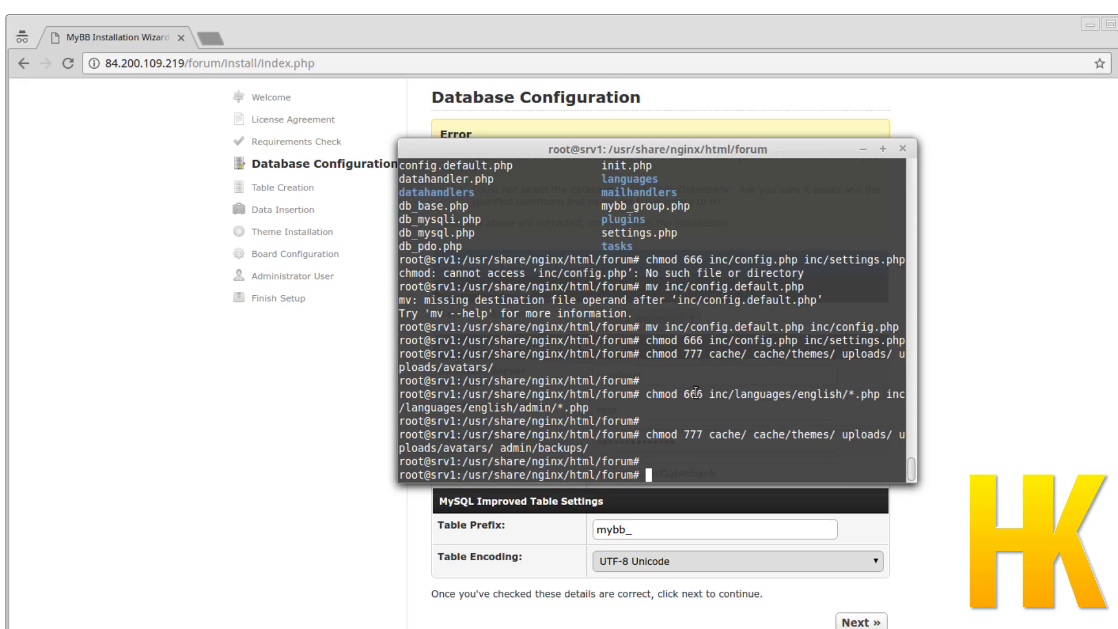
{"action": "type", "text": "mysql"}
{"action": "left_click", "coordinate": [1099, 244]}
{"action": "key", "text": "alt+Tab"}
{"action": "type", "text": "-u root -p"}
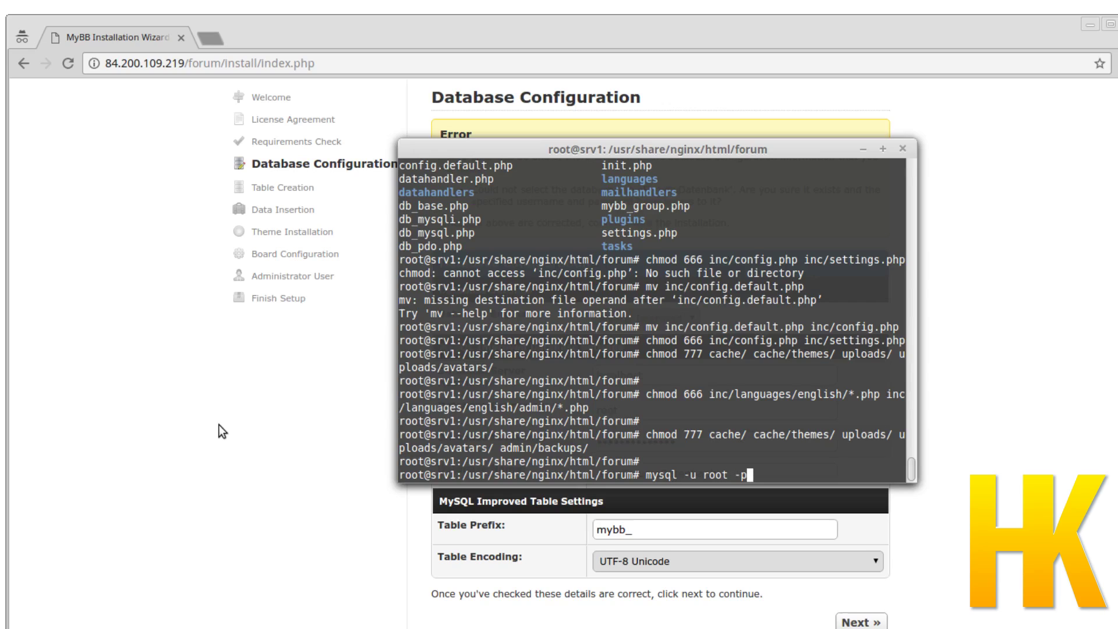
{"action": "key", "text": "Return"}
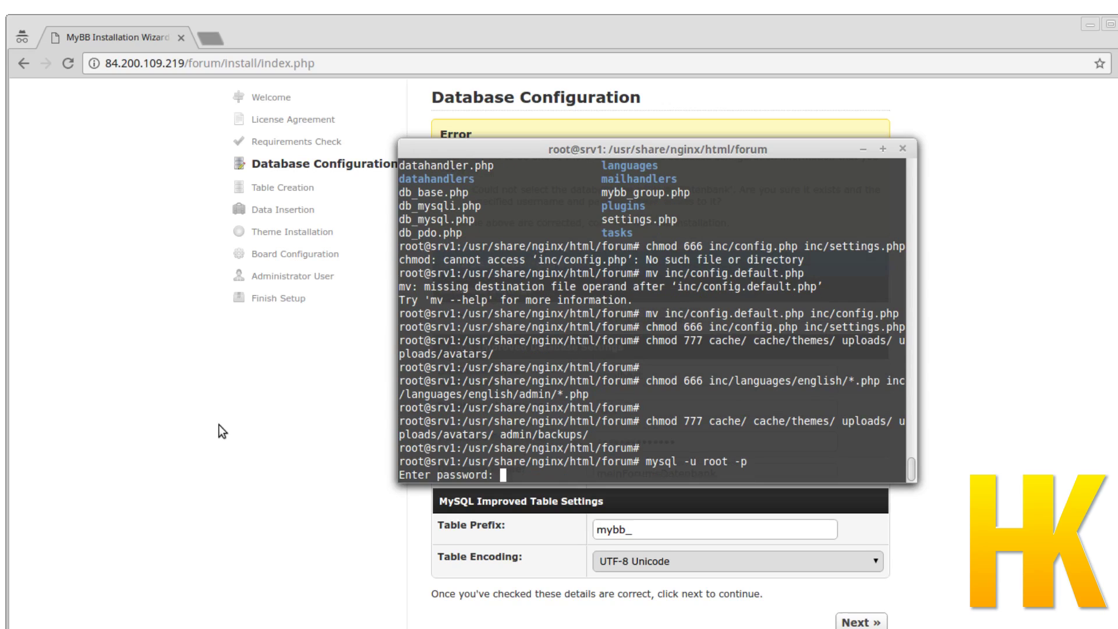
{"action": "key", "text": "Return"}
Move the terminal aside and begin typing CREATE DATABASE.
{"action": "left_click", "coordinate": [573, 459]}
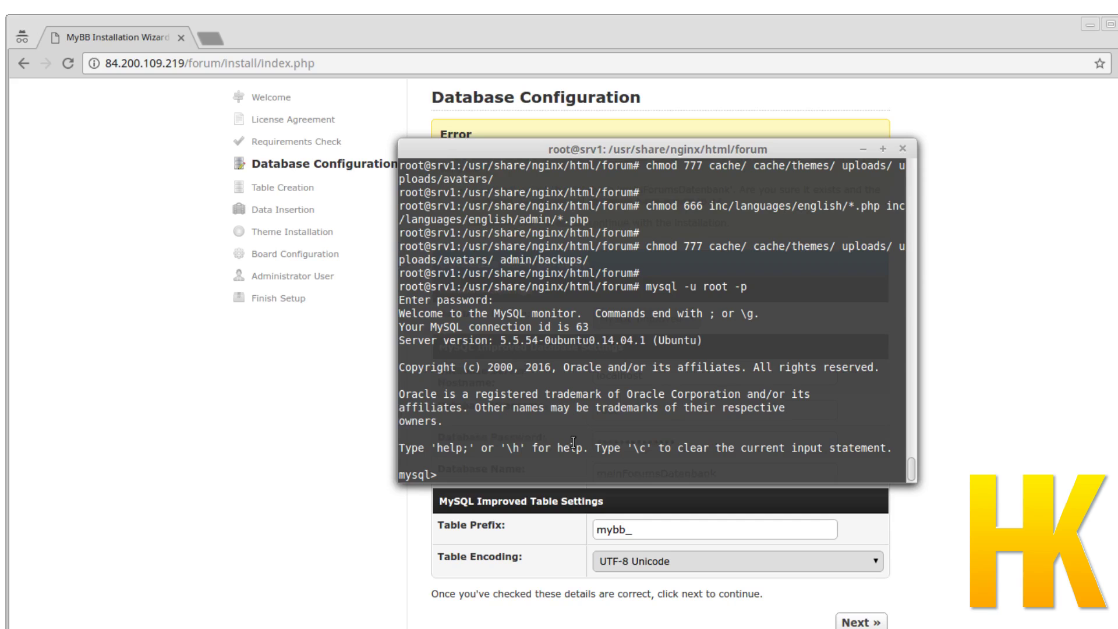
{"action": "left_click_drag", "start_coordinate": [684, 152], "coordinate": [789, 44]}
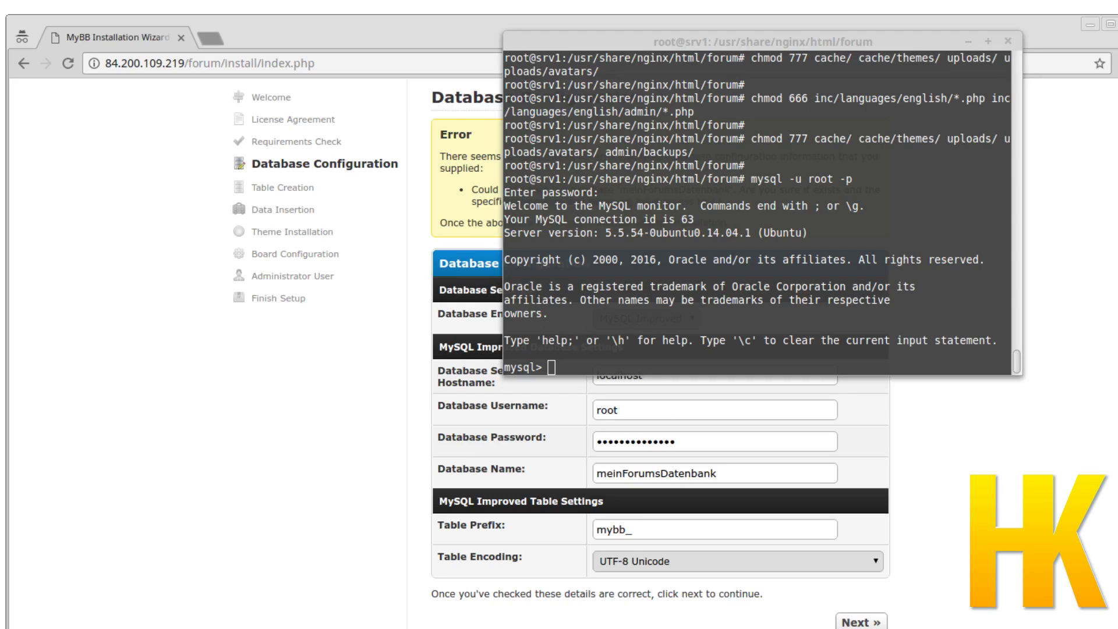
{"action": "type", "text": "C"}
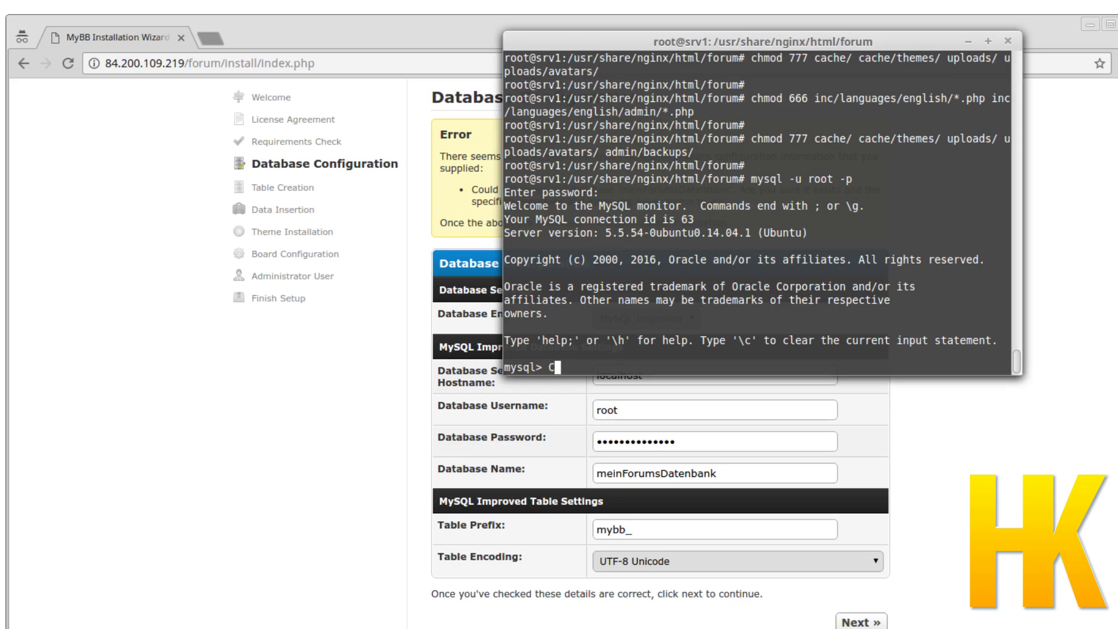
{"action": "type", "text": "REATE DATABA"}
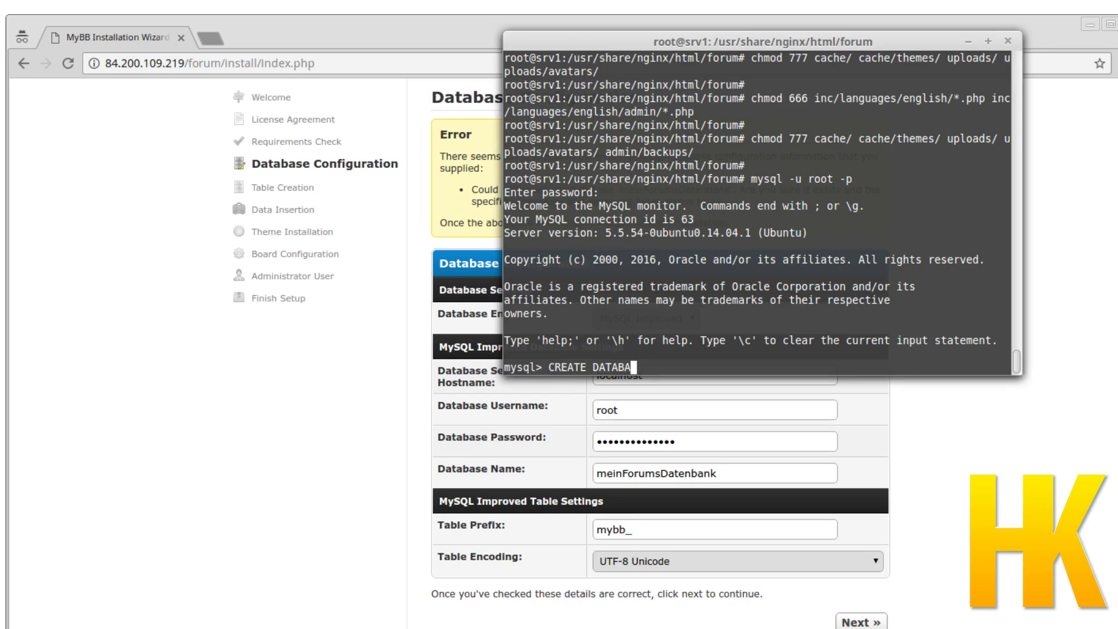
{"action": "type", "text": "SE"}
Correct the wizard's Database Name field to meineForumsDatenbank and select the value.
{"action": "left_click", "coordinate": [619, 473]}
{"action": "type", "text": "e"}
{"action": "double_click", "coordinate": [665, 473]}
{"action": "key", "text": "ctrl+c"}
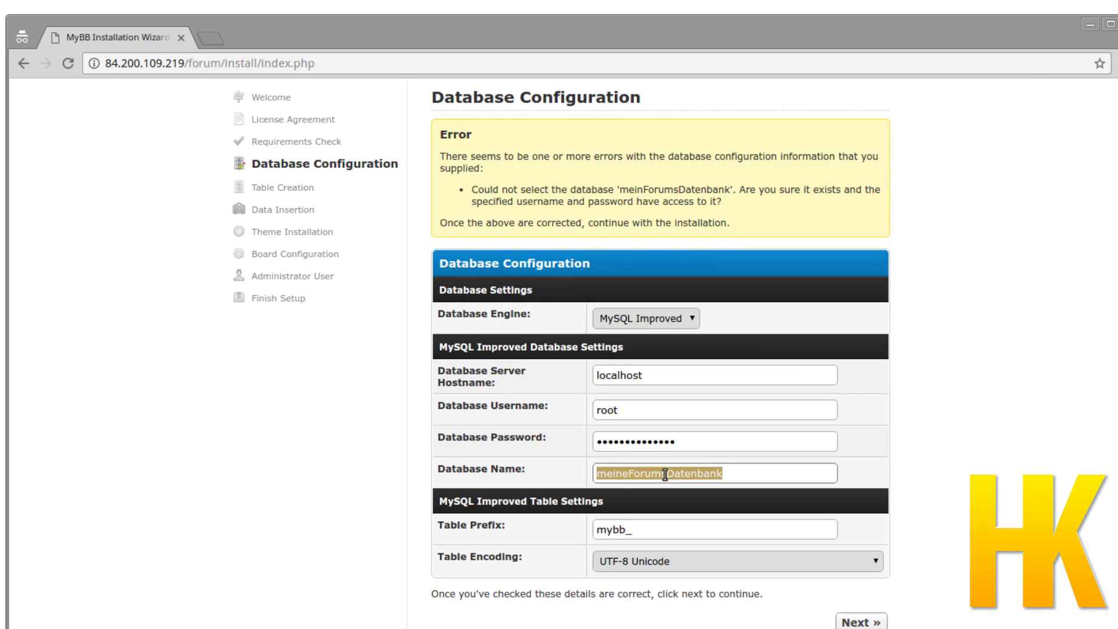
Create the meineForumsDatenbank database by pasting the name after CREATE DATABASE and adding ';'.
{"action": "key", "text": "alt+Tab"}
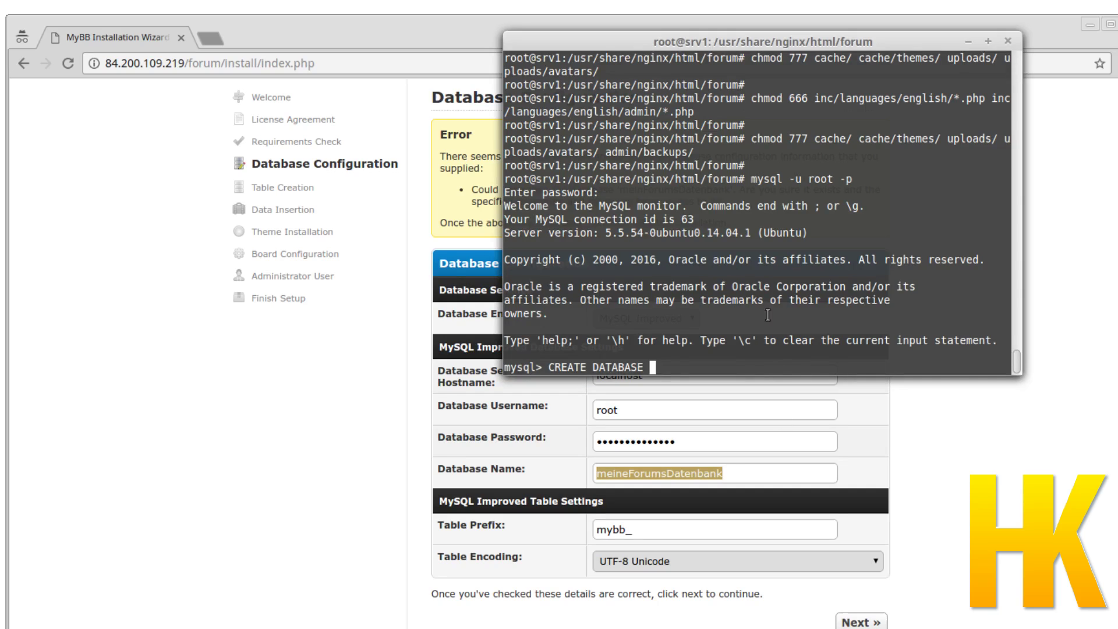
{"action": "middle_click", "coordinate": [768, 312]}
{"action": "type", "text": ";"}
{"action": "key", "text": "Return"}
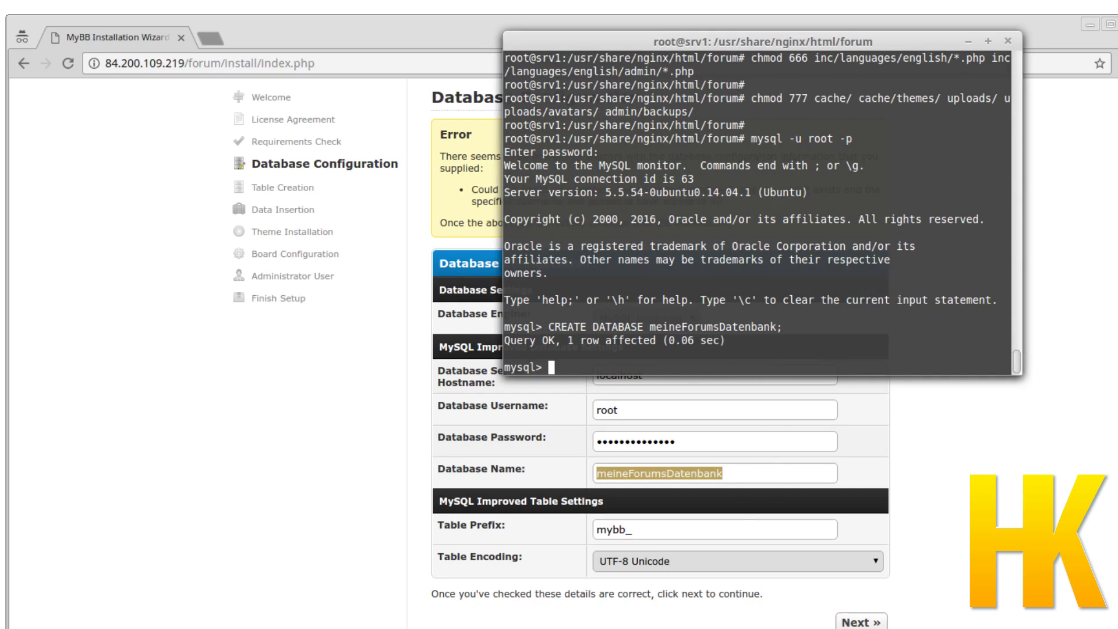
Resubmit the database settings and proceed through Table Creation, Data Insertion and Theme Installation.
{"action": "left_click", "coordinate": [951, 491]}
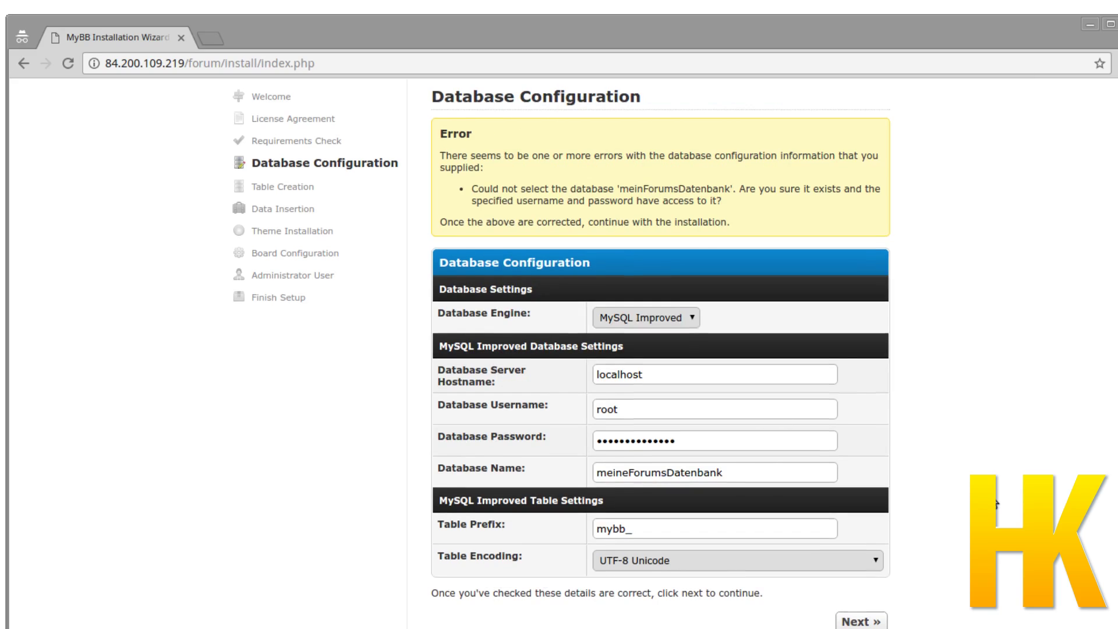
{"action": "scroll", "coordinate": [884, 551], "scroll_direction": "down", "scroll_amount": 1}
{"action": "left_click", "coordinate": [863, 564]}
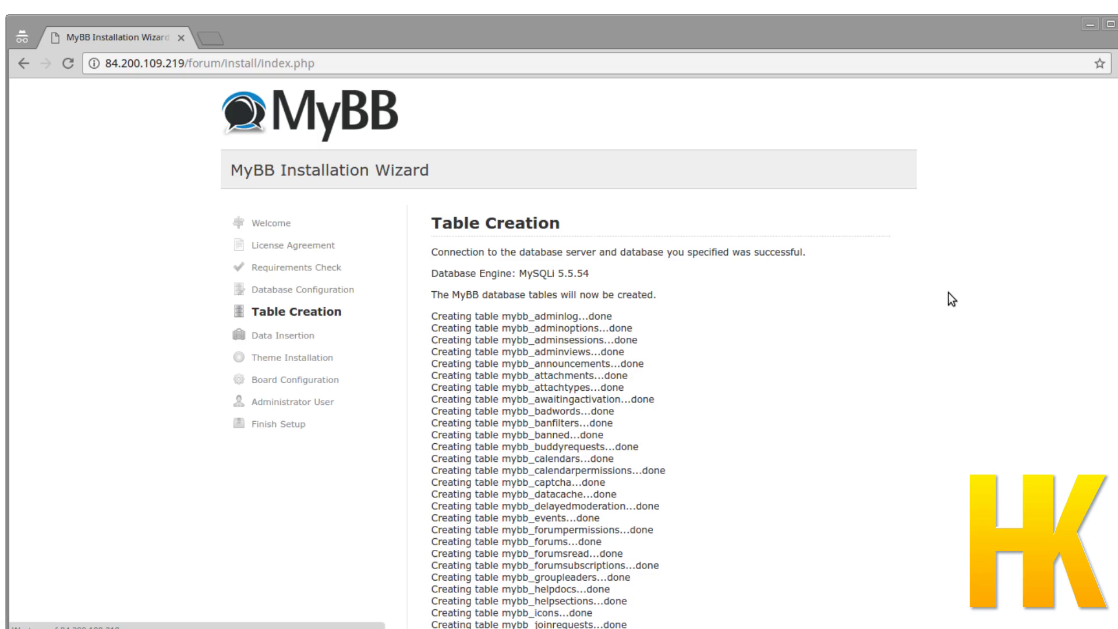
{"action": "scroll", "coordinate": [948, 292], "scroll_direction": "down", "scroll_amount": 7}
{"action": "scroll", "coordinate": [874, 350], "scroll_direction": "down", "scroll_amount": 5}
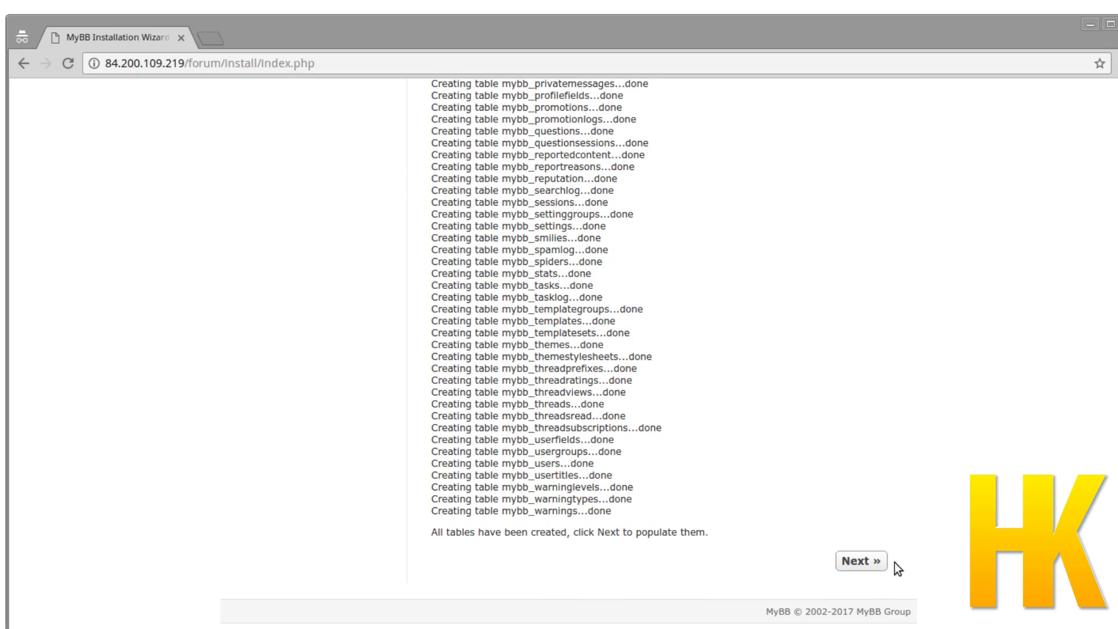
{"action": "left_click", "coordinate": [868, 562]}
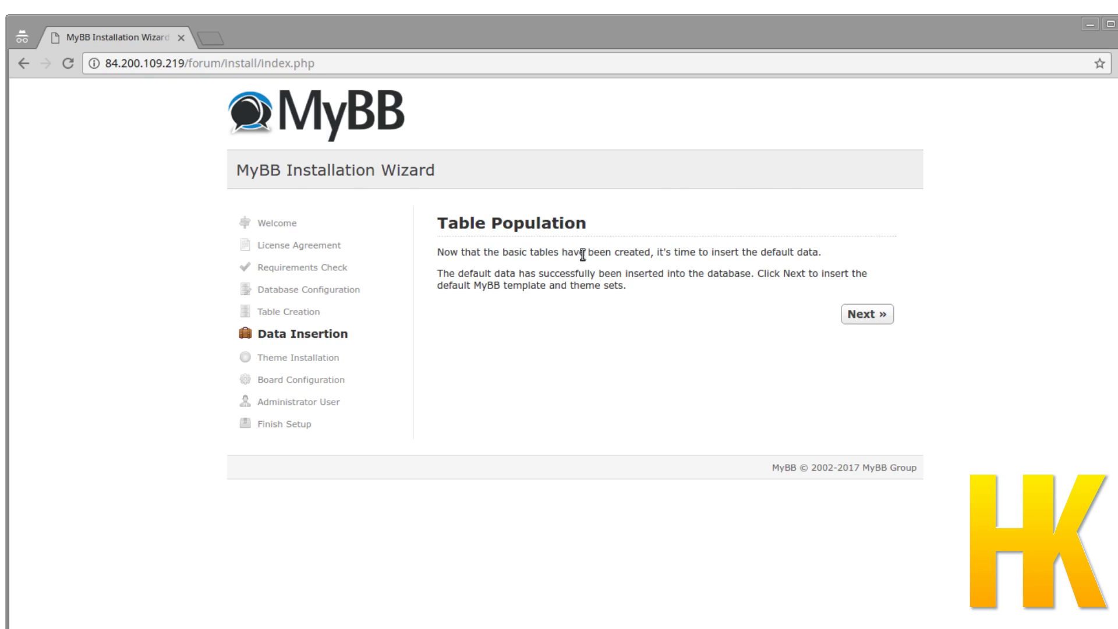
{"action": "left_click", "coordinate": [855, 315]}
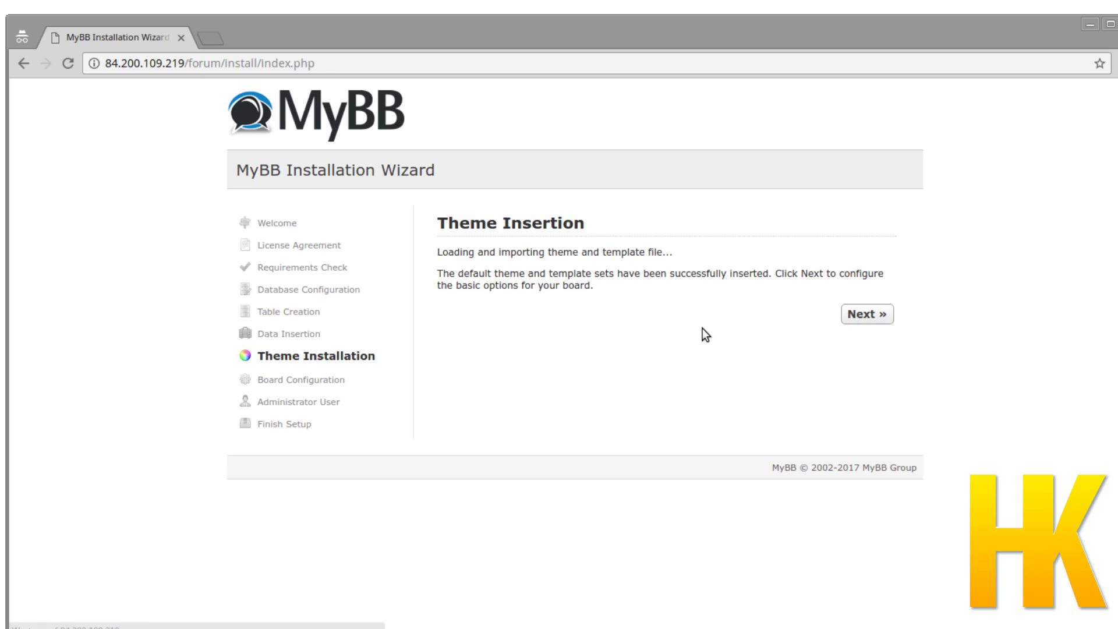
{"action": "left_click", "coordinate": [845, 305]}
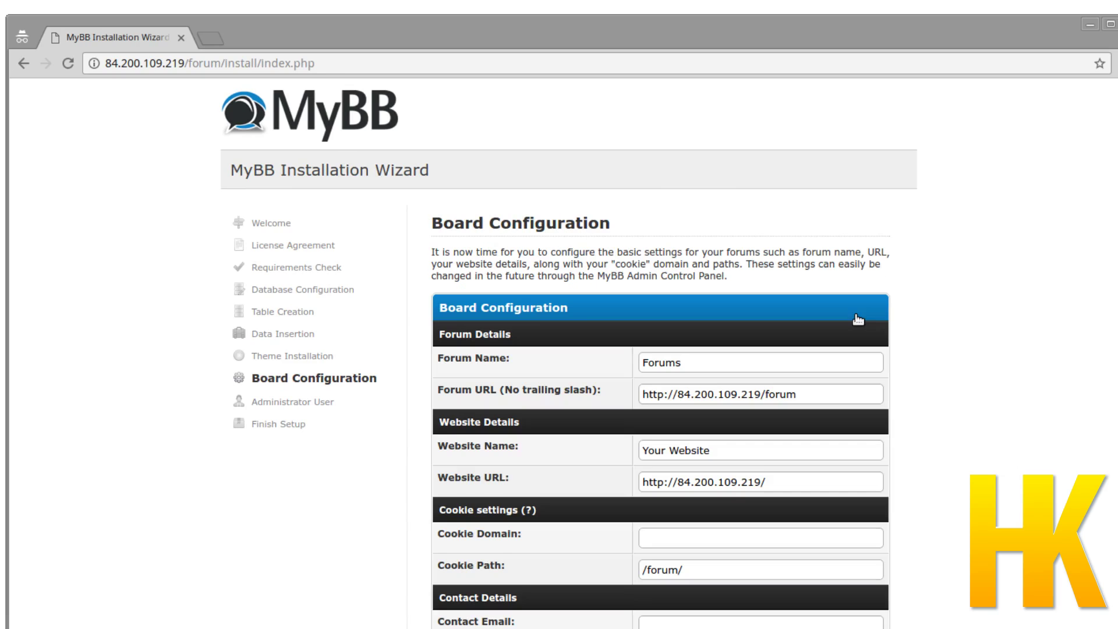
Keep the default forum name 'Forums', website name 'Your Website' and URL, and continue.
{"action": "scroll", "coordinate": [1083, 309], "scroll_direction": "down", "scroll_amount": 2}
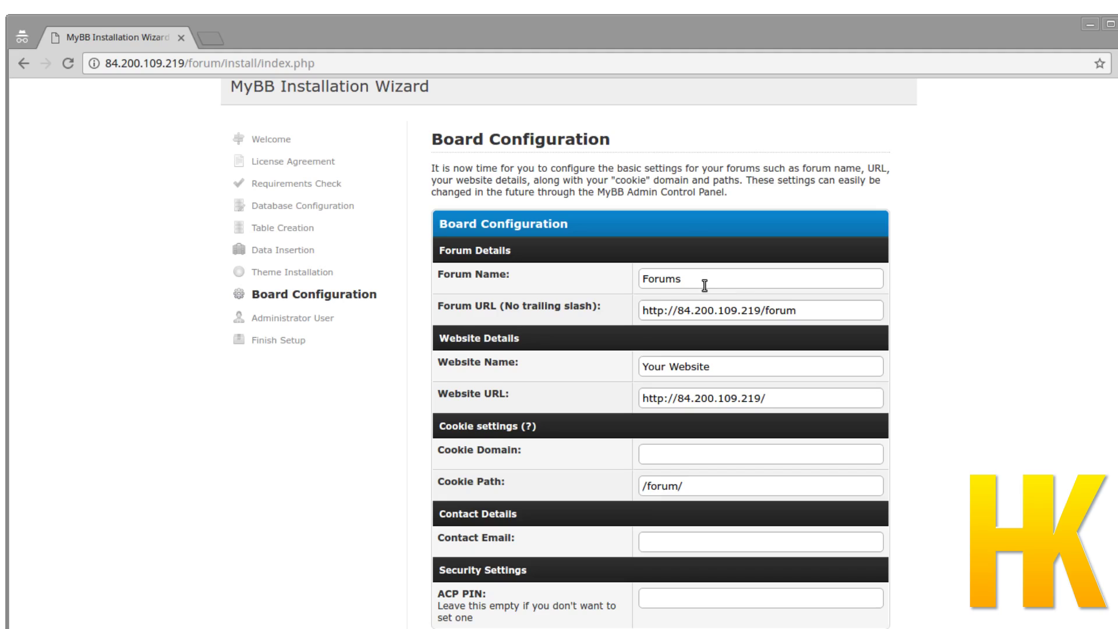
{"action": "left_click_drag", "start_coordinate": [698, 281], "coordinate": [631, 280]}
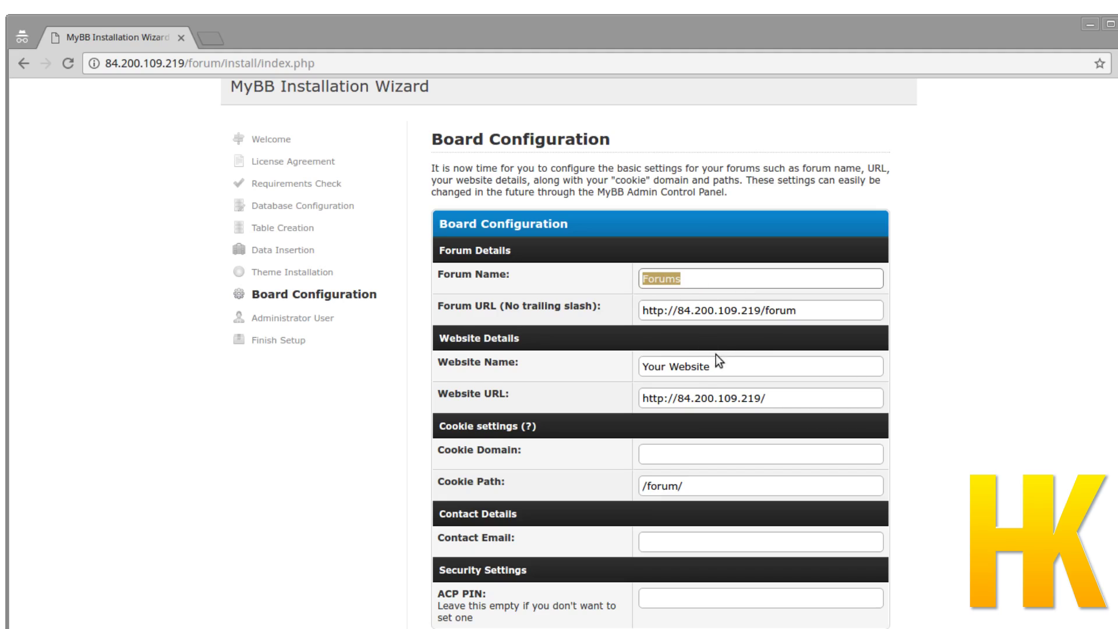
{"action": "left_click_drag", "start_coordinate": [727, 359], "coordinate": [629, 362]}
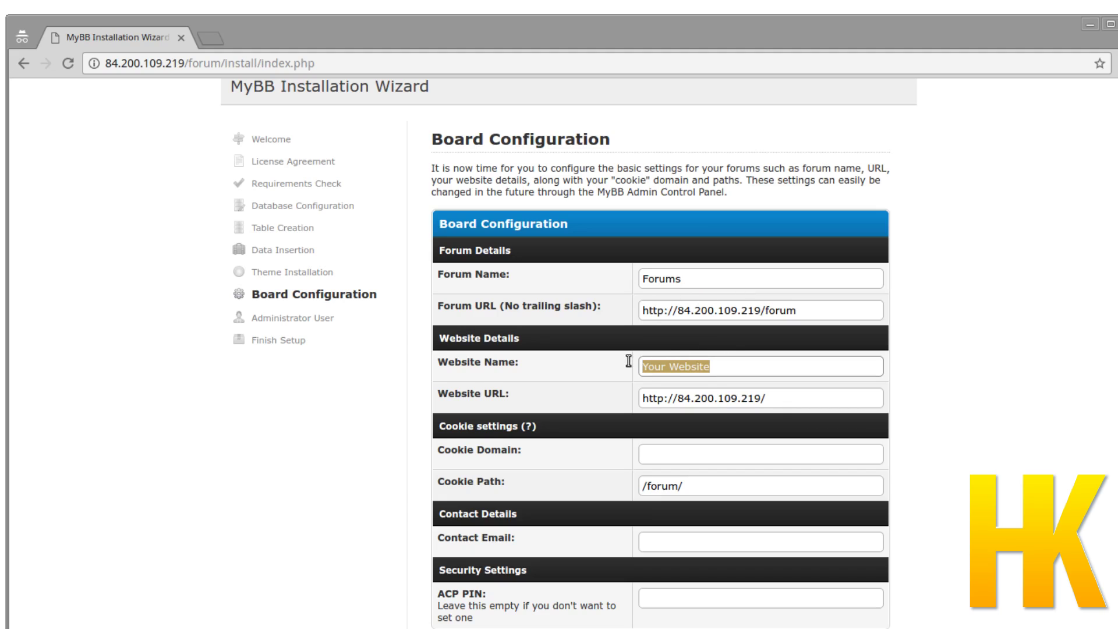
{"action": "left_click", "coordinate": [804, 397]}
{"action": "left_click_drag", "start_coordinate": [757, 395], "coordinate": [639, 394]}
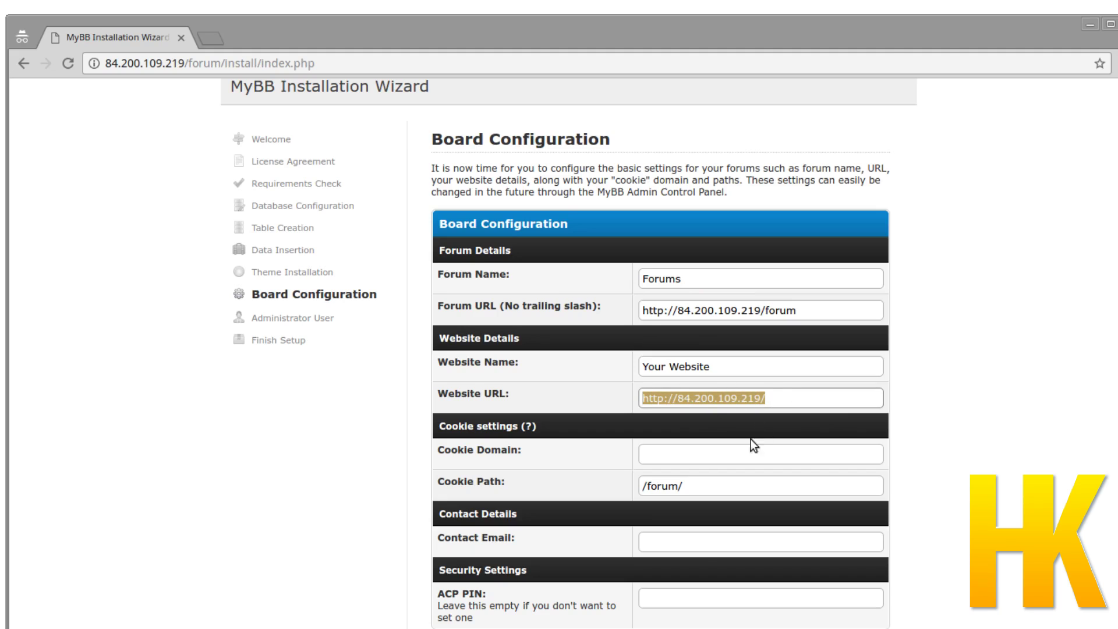
{"action": "scroll", "coordinate": [751, 440], "scroll_direction": "down", "scroll_amount": 2}
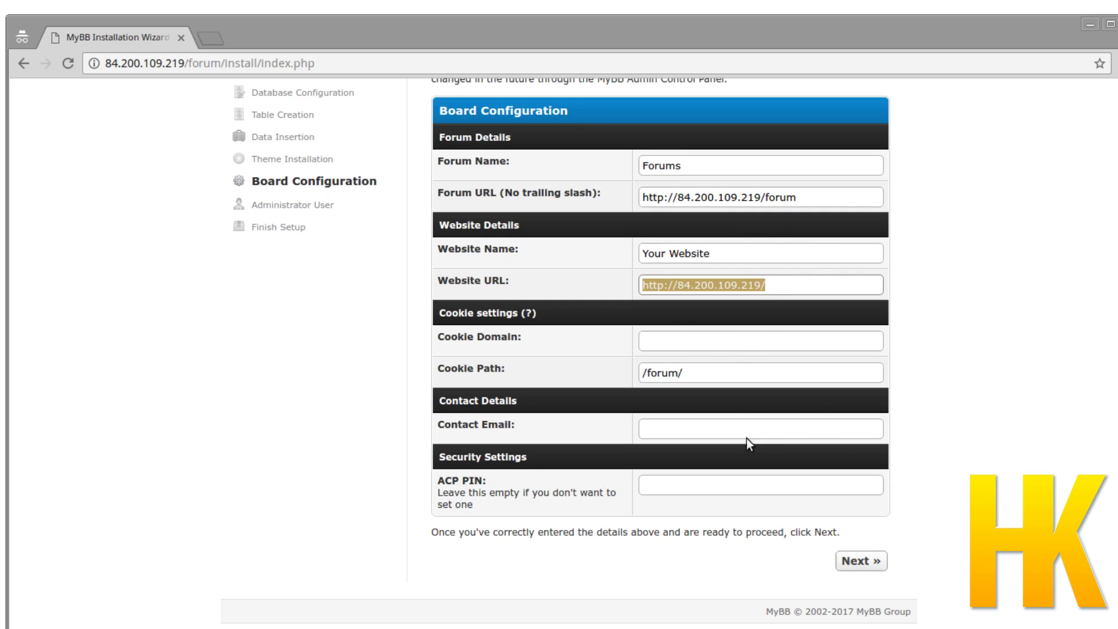
{"action": "left_click", "coordinate": [765, 425]}
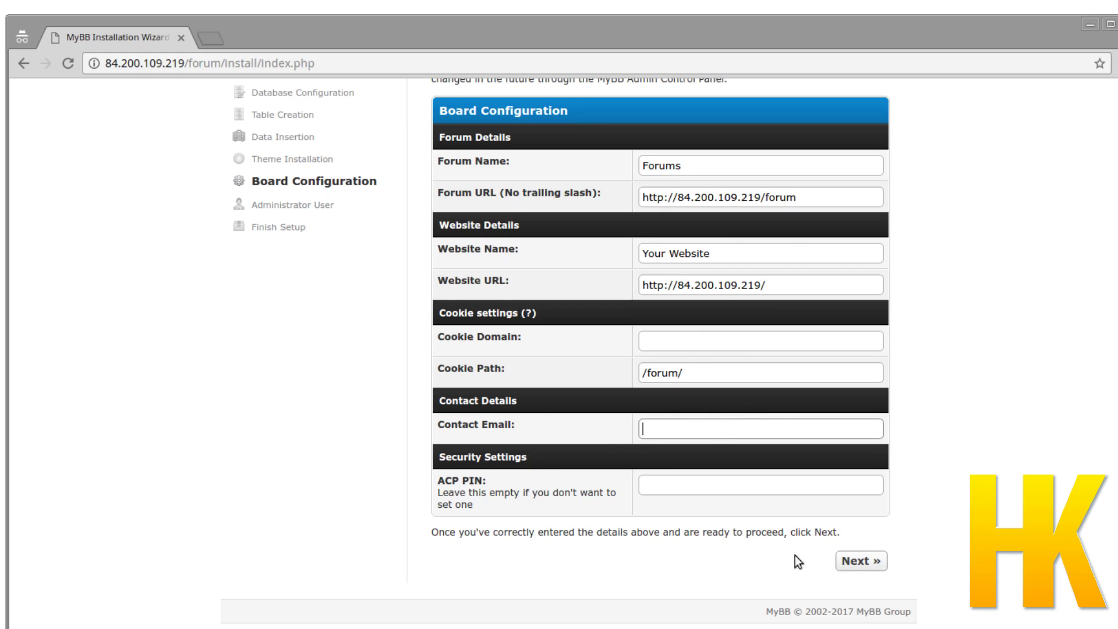
{"action": "left_click", "coordinate": [861, 561]}
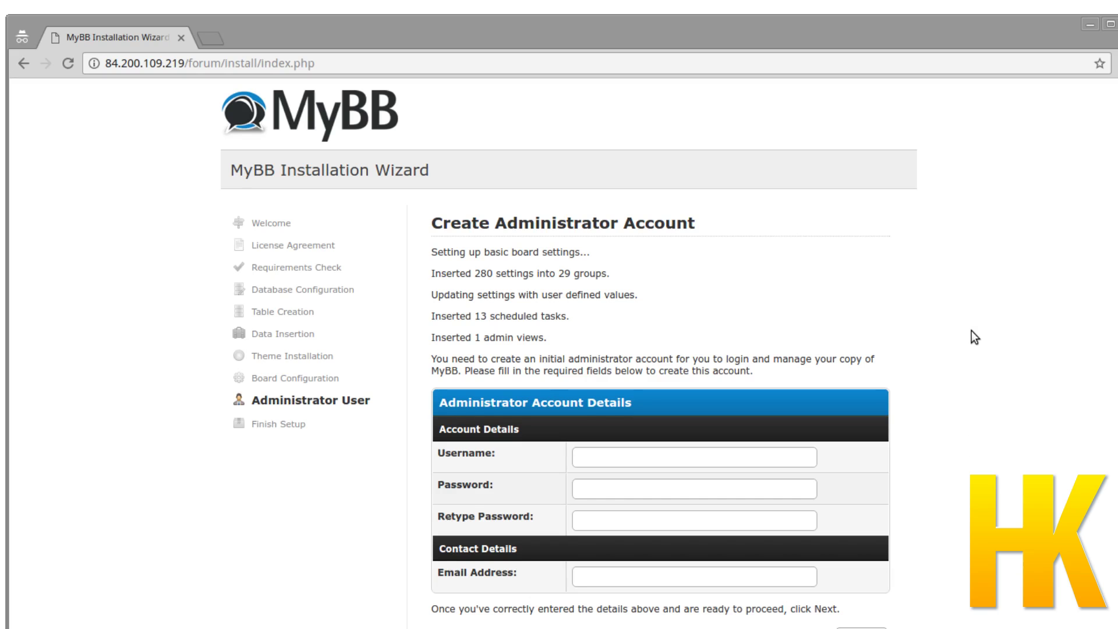
Enter username admin, the password twice and the admin e-mail, resubmitting after the missing-e-mail error.
{"action": "scroll", "coordinate": [972, 338], "scroll_direction": "down", "scroll_amount": 2}
{"action": "left_click", "coordinate": [634, 378]}
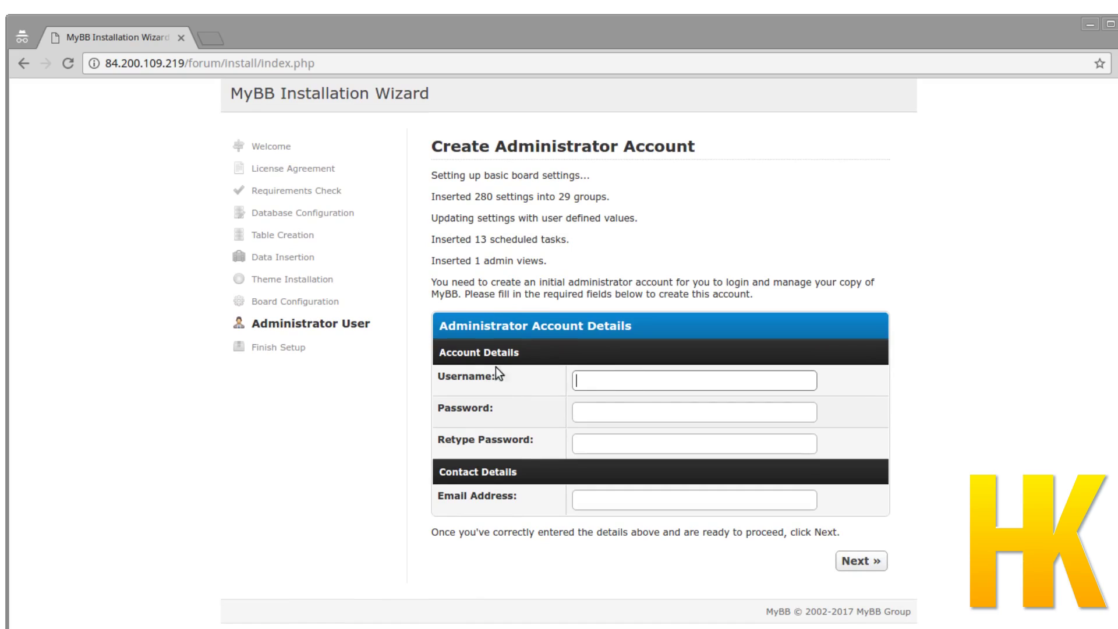
{"action": "type", "text": "admin"}
{"action": "key", "text": "Tab"}
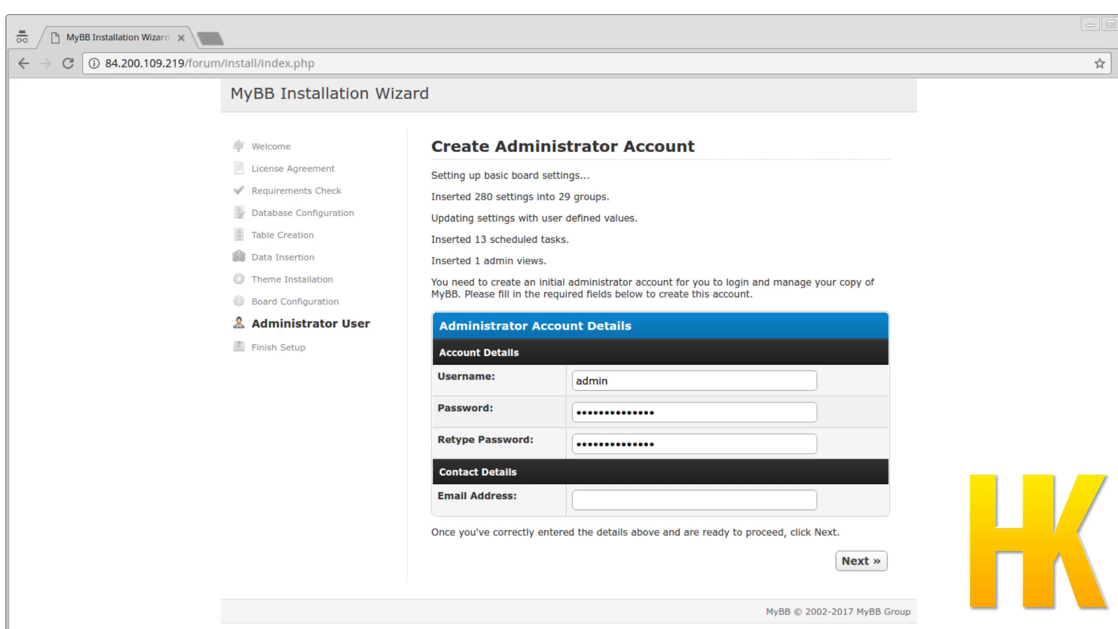
{"action": "left_click", "coordinate": [854, 563]}
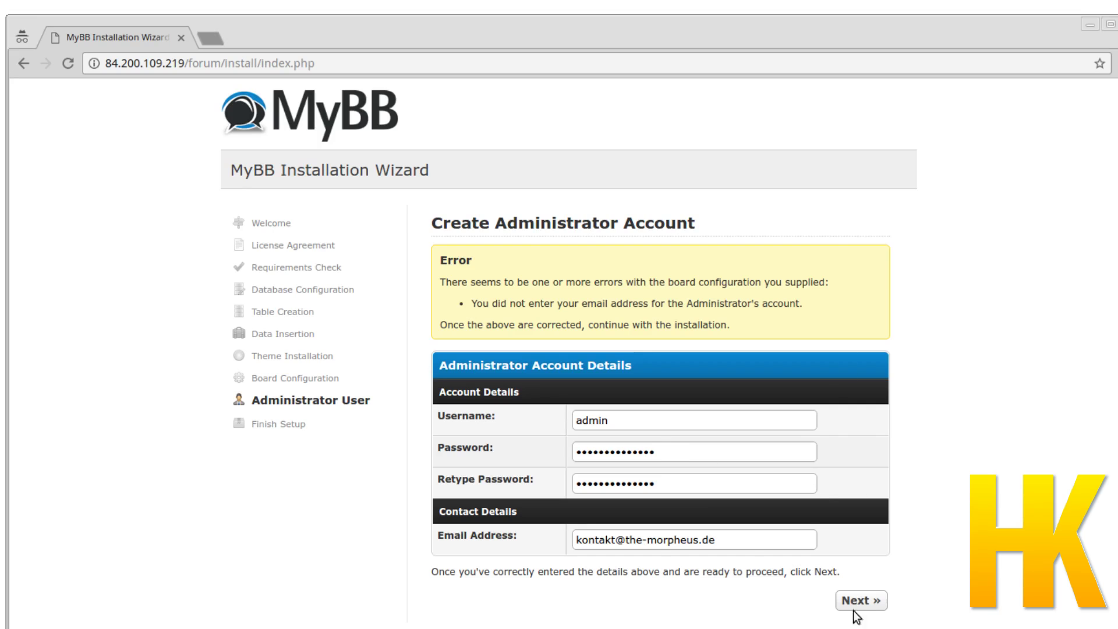
{"action": "left_click", "coordinate": [854, 606]}
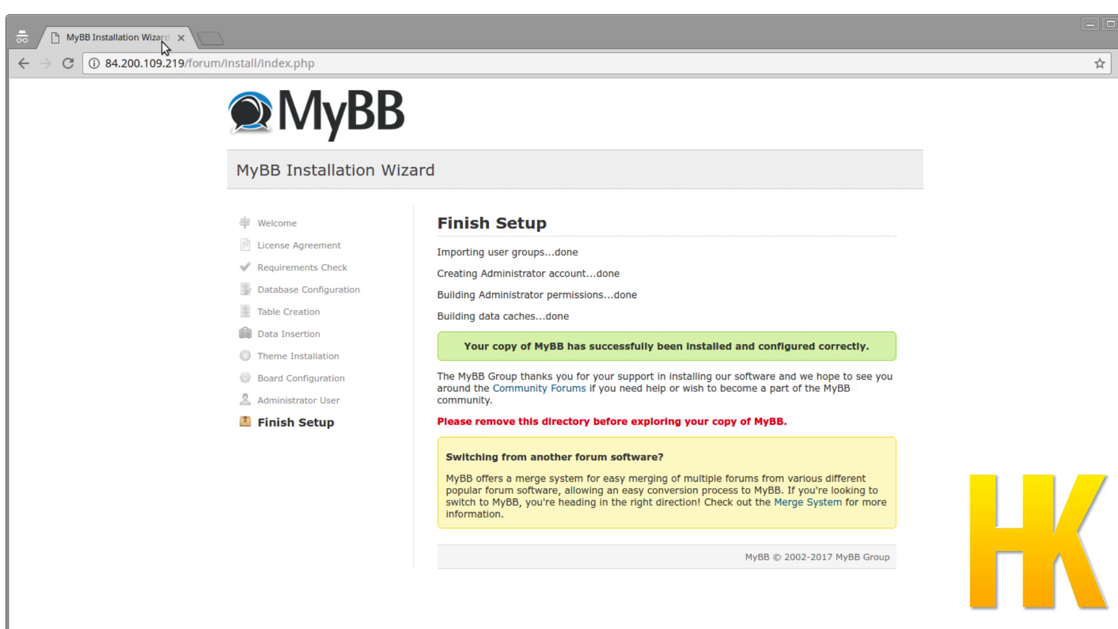
Quit the MySQL client with exit.
{"action": "key", "text": "alt+Tab"}
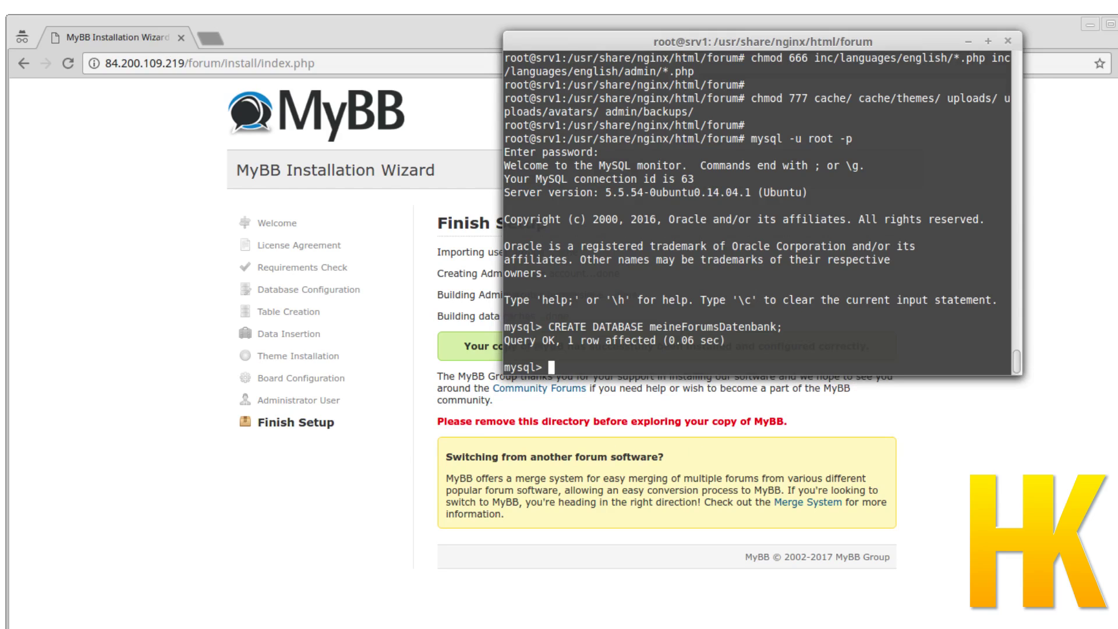
{"action": "type", "text": "exit"}
{"action": "key", "text": "Return"}
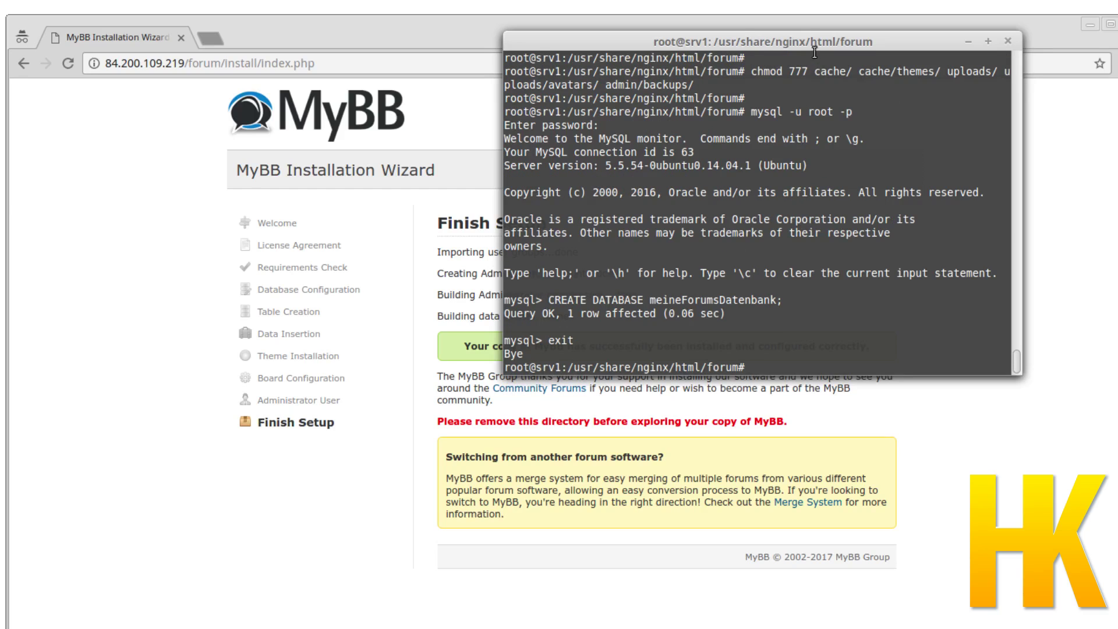
Delete the install directory with rm -r install/ and return to the browser.
{"action": "left_click_drag", "start_coordinate": [813, 47], "coordinate": [762, 102]}
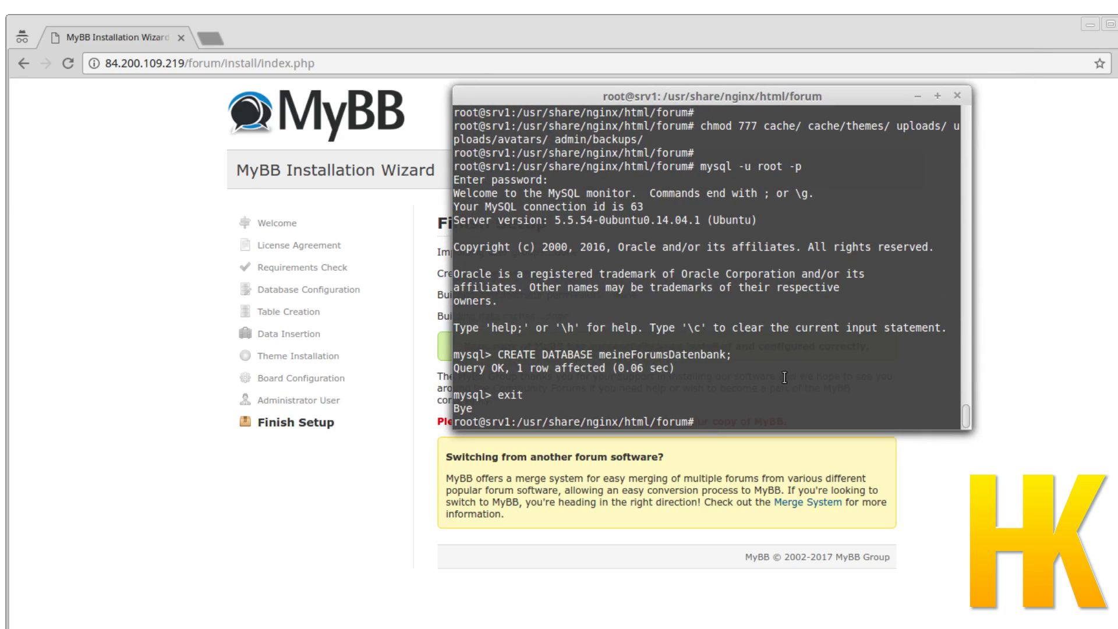
{"action": "type", "text": "rm -r"}
{"action": "type", "text": "ins"}
{"action": "key", "text": "Tab"}
{"action": "key", "text": "Return"}
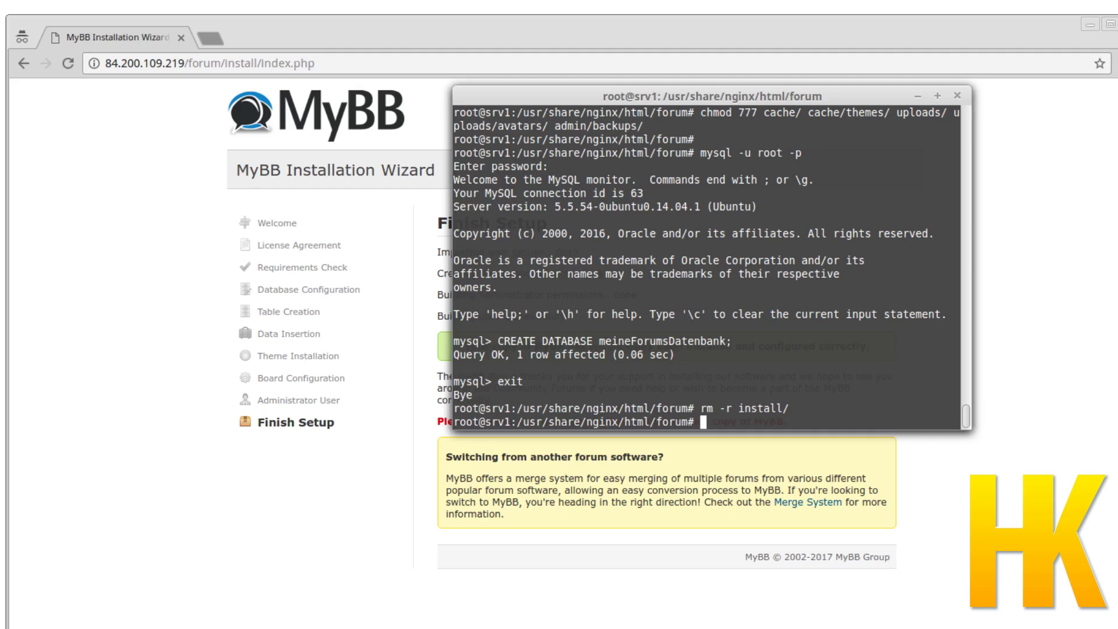
{"action": "left_click", "coordinate": [290, 59]}
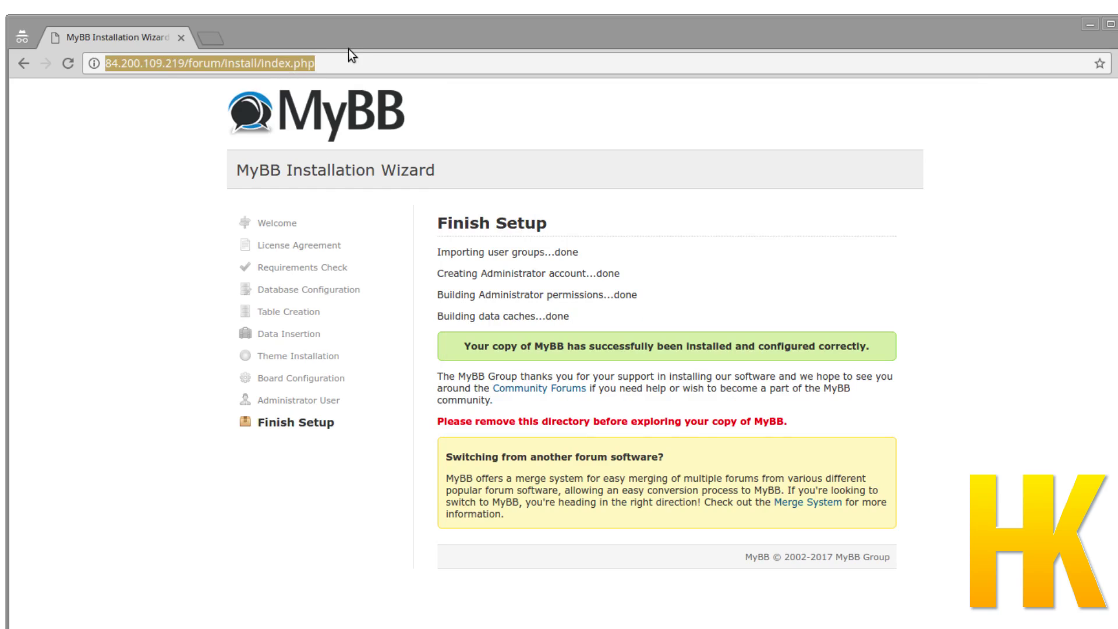
Reload the install URL to confirm a 404, then load the forum homepage without install/index.php.
{"action": "key", "text": "Return"}
{"action": "left_click_drag", "start_coordinate": [225, 63], "coordinate": [347, 79]}
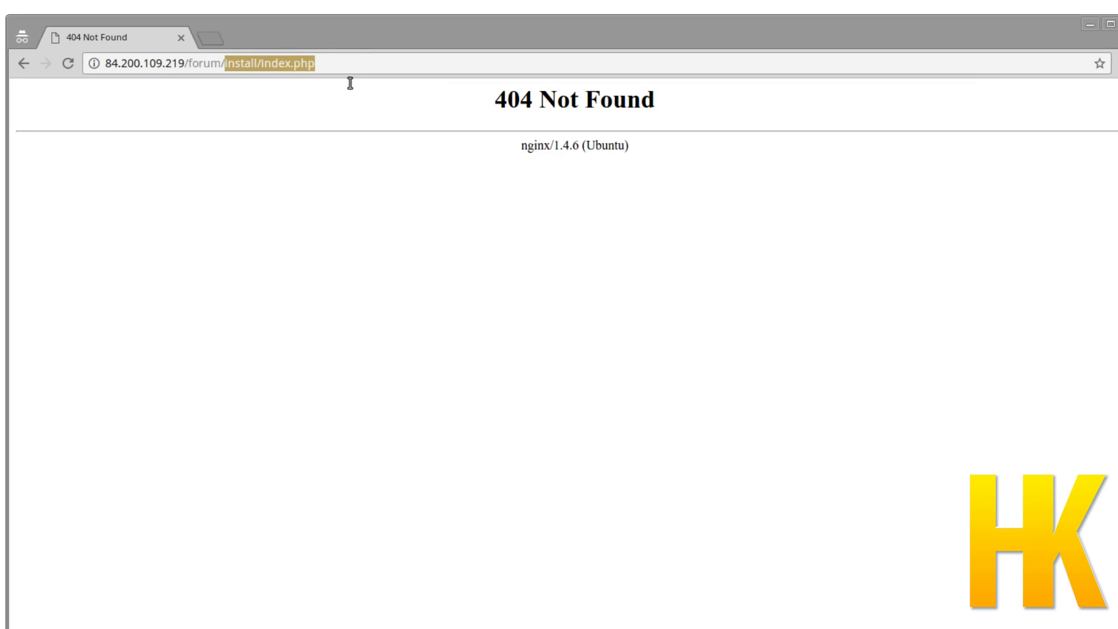
{"action": "key", "text": "BackSpace"}
{"action": "key", "text": "Return"}
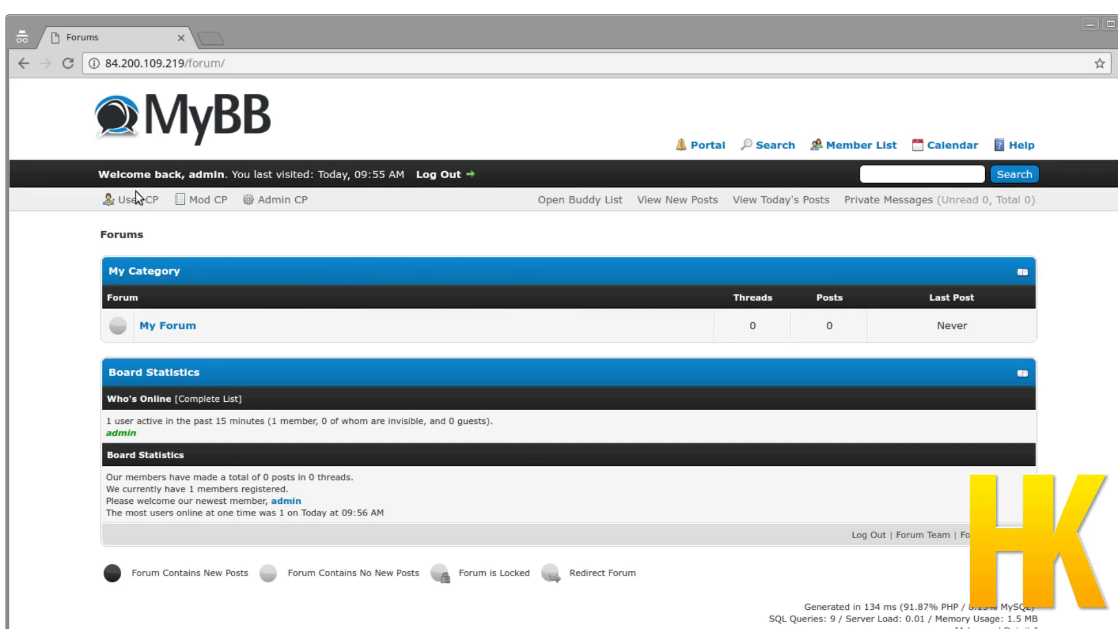
Open the Admin CP login from the homepage and start entering the administrator username.
{"action": "scroll", "coordinate": [762, 258], "scroll_direction": "down", "scroll_amount": 2}
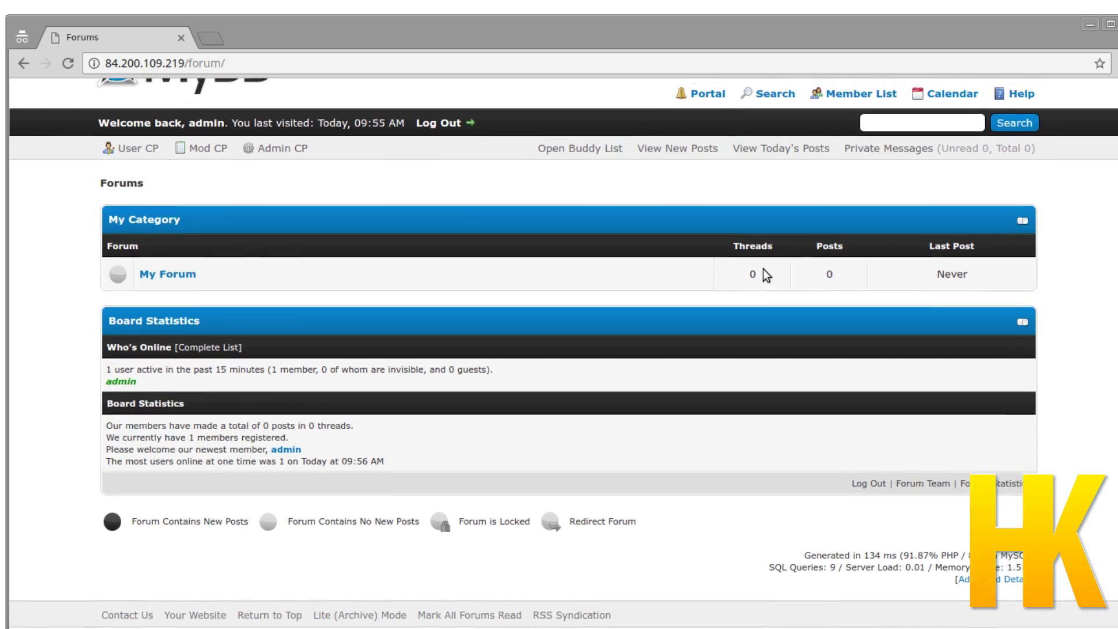
{"action": "scroll", "coordinate": [763, 268], "scroll_direction": "up", "scroll_amount": 2}
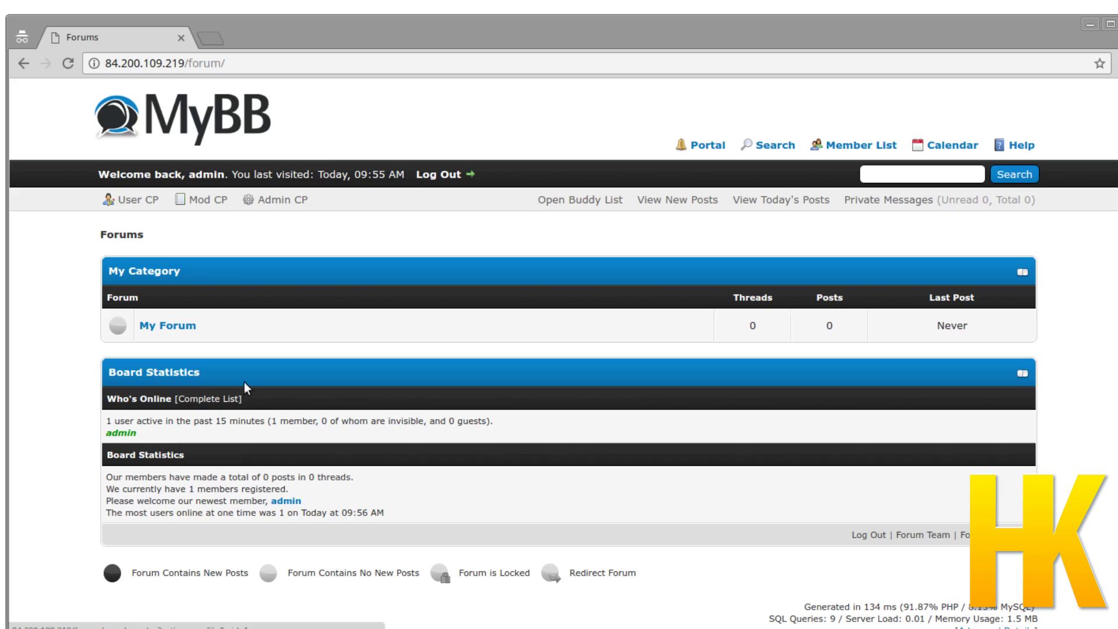
{"action": "left_click", "coordinate": [289, 203]}
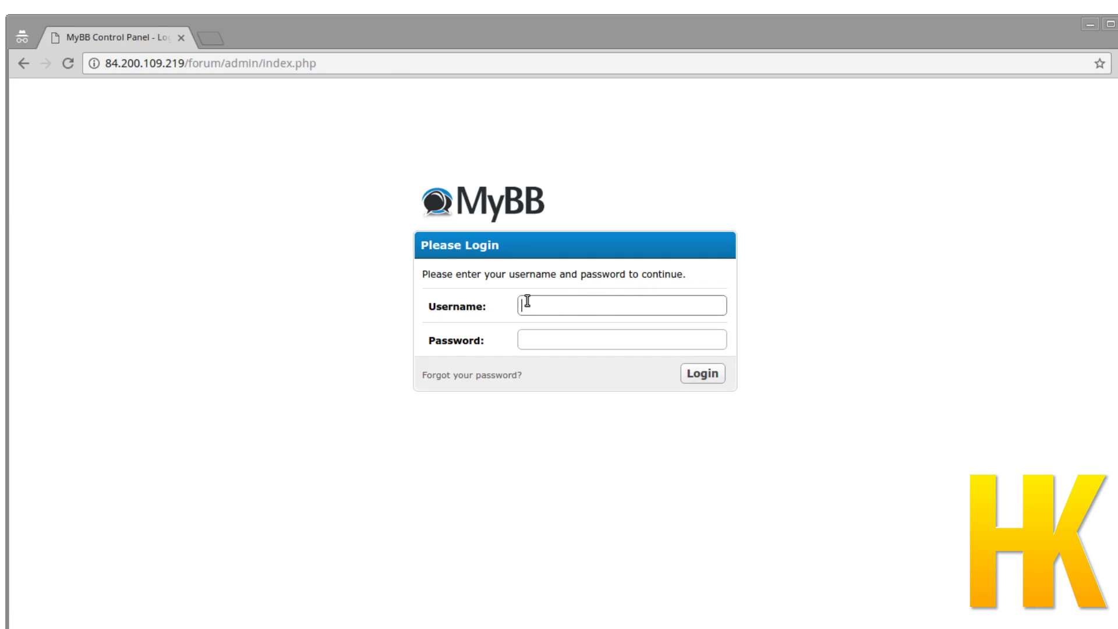
{"action": "type", "text": "admin"}
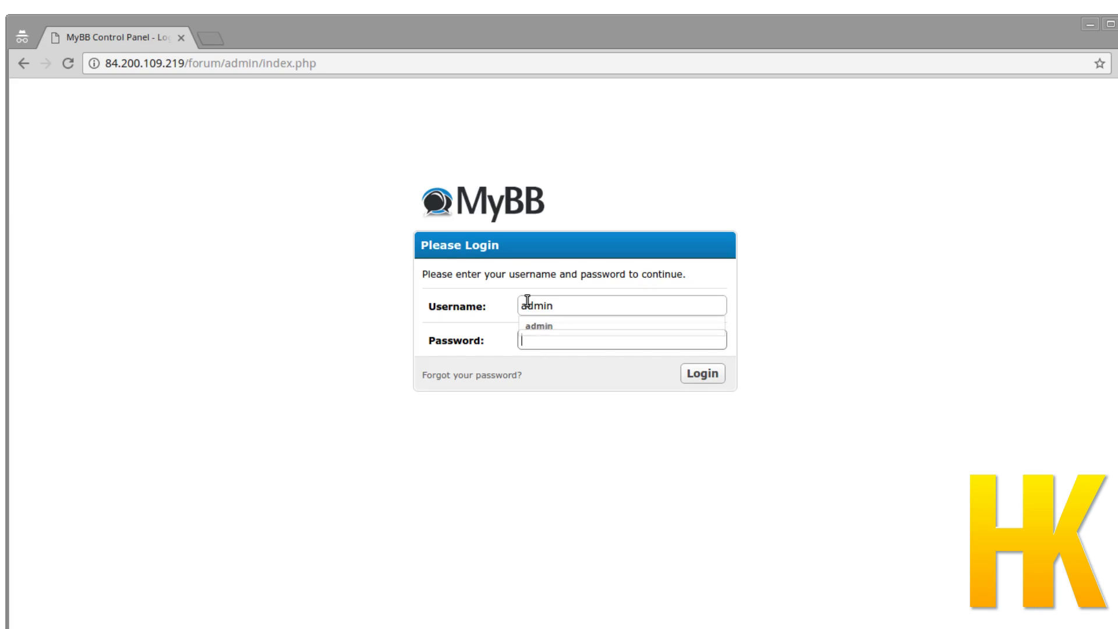
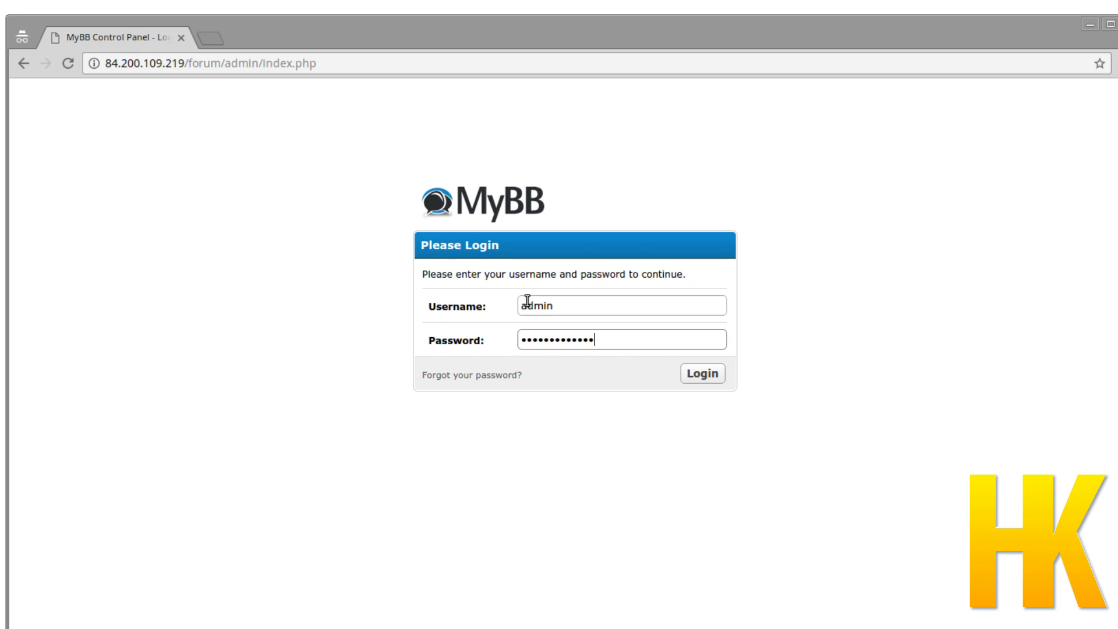
Sign in as admin, look over the Dashboard, then open the Configuration Board Settings page.
{"action": "key", "text": "Return"}
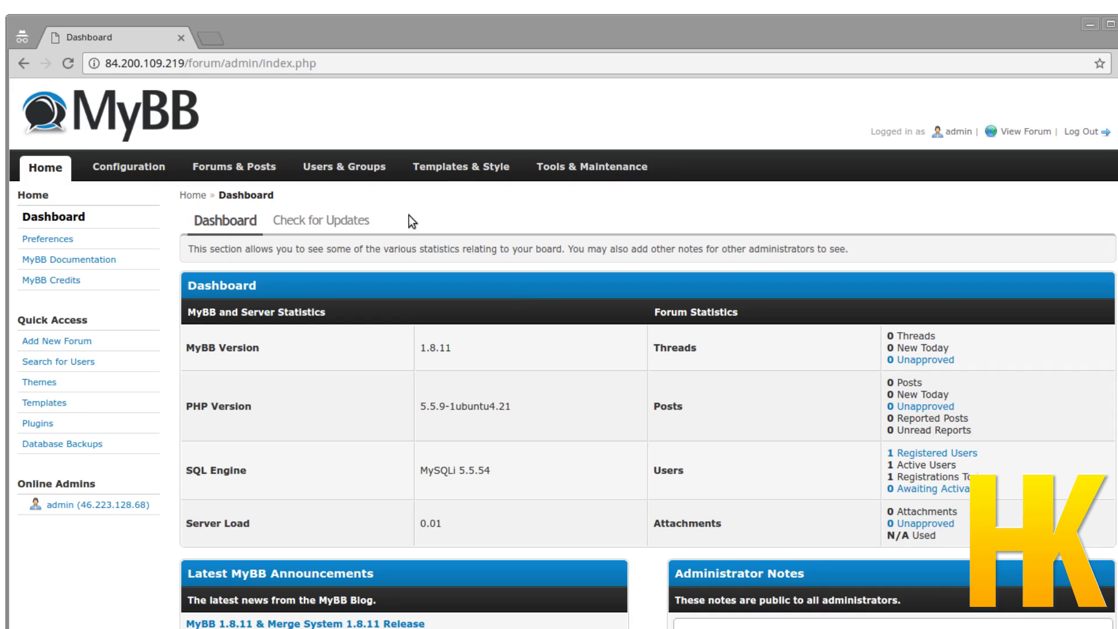
{"action": "scroll", "coordinate": [699, 262], "scroll_direction": "down", "scroll_amount": 5}
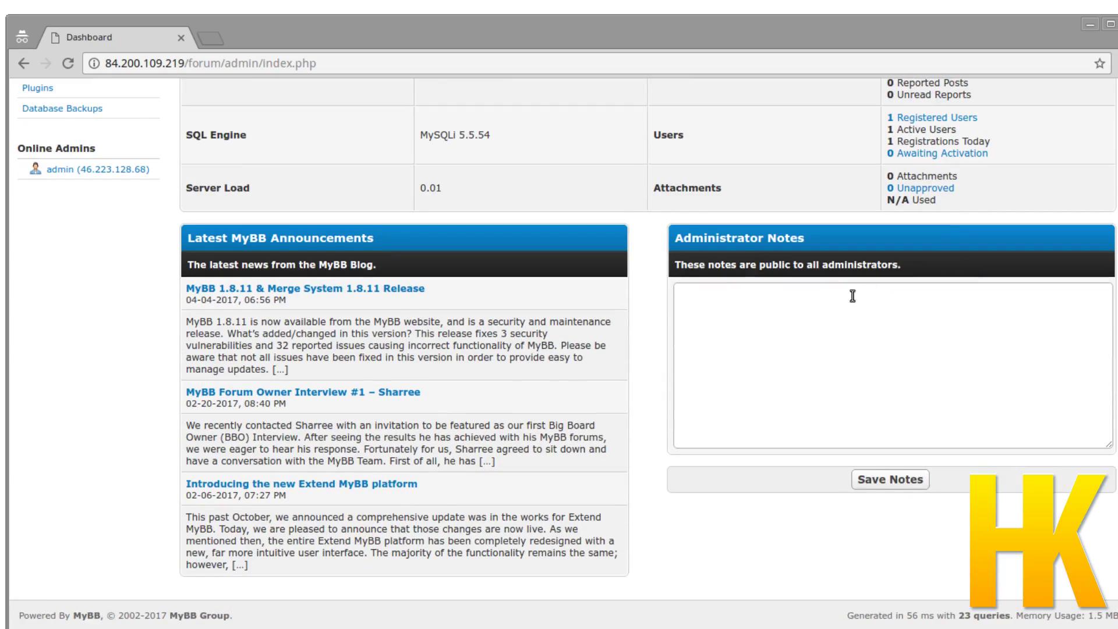
{"action": "scroll", "coordinate": [853, 295], "scroll_direction": "up", "scroll_amount": 5}
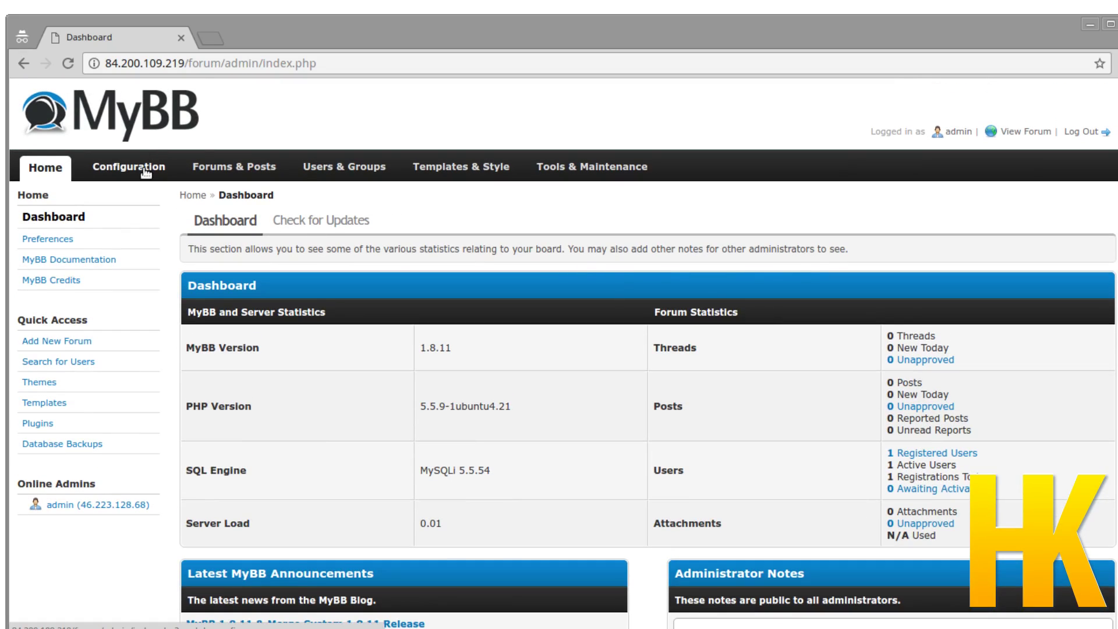
{"action": "left_click", "coordinate": [146, 169]}
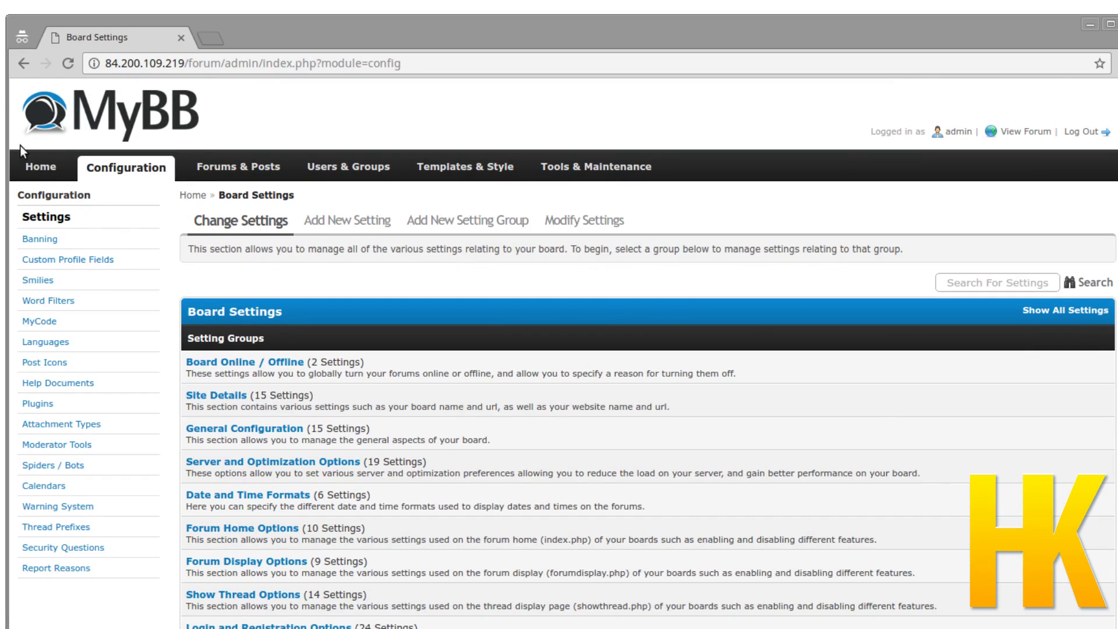
Return to the Home Dashboard and review its MyBB 1.8.11 server statistics and notes.
{"action": "left_click", "coordinate": [59, 174]}
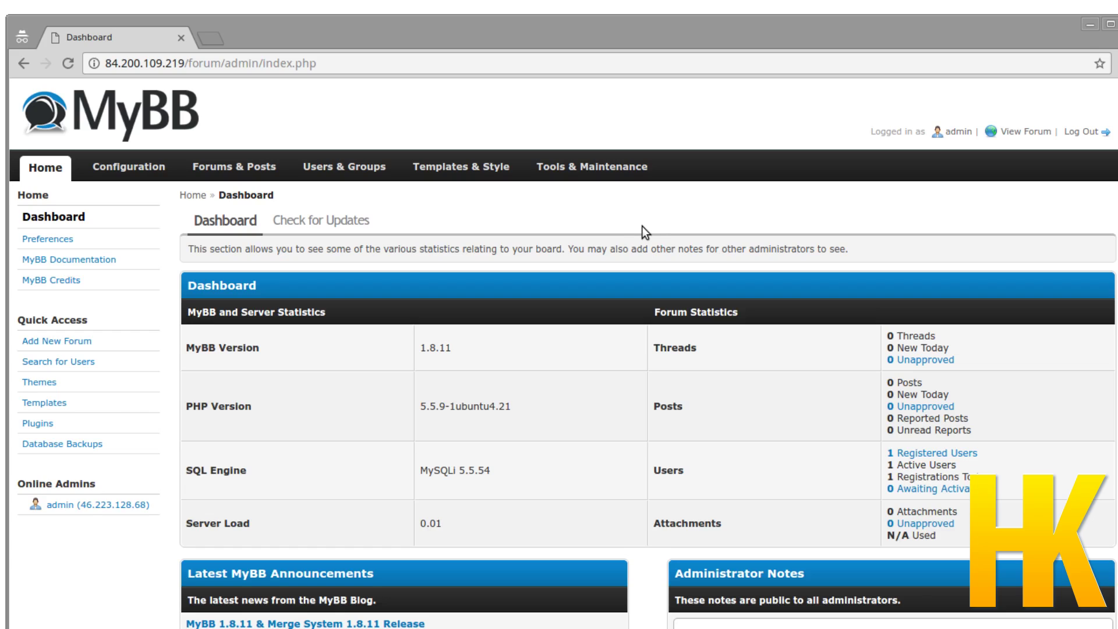
{"action": "scroll", "coordinate": [640, 227], "scroll_direction": "down", "scroll_amount": 5}
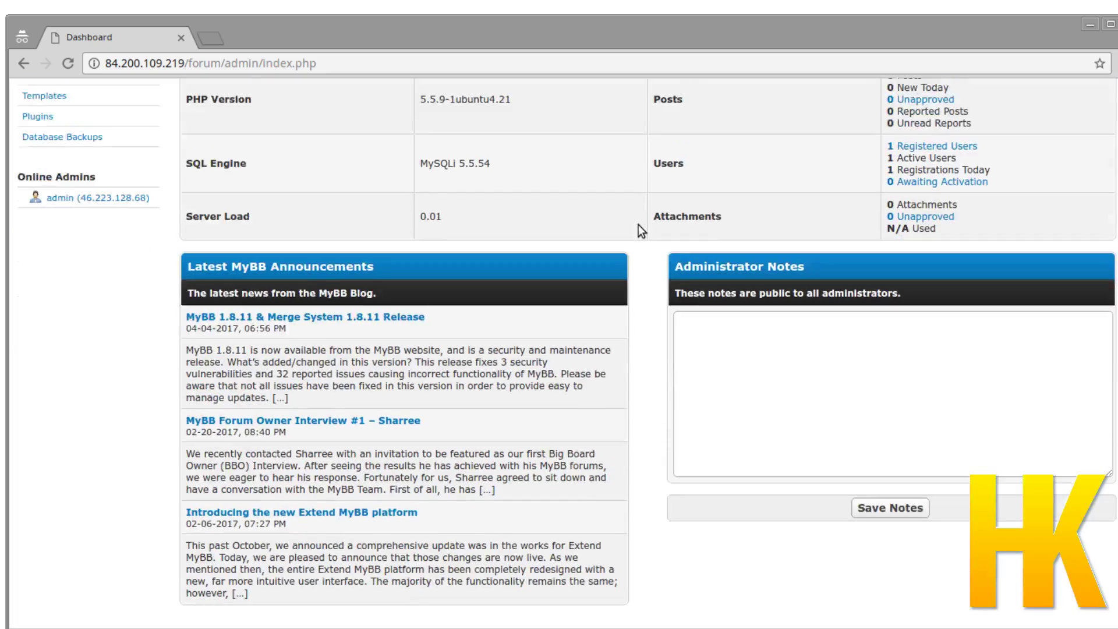
{"action": "scroll", "coordinate": [638, 225], "scroll_direction": "up", "scroll_amount": 5}
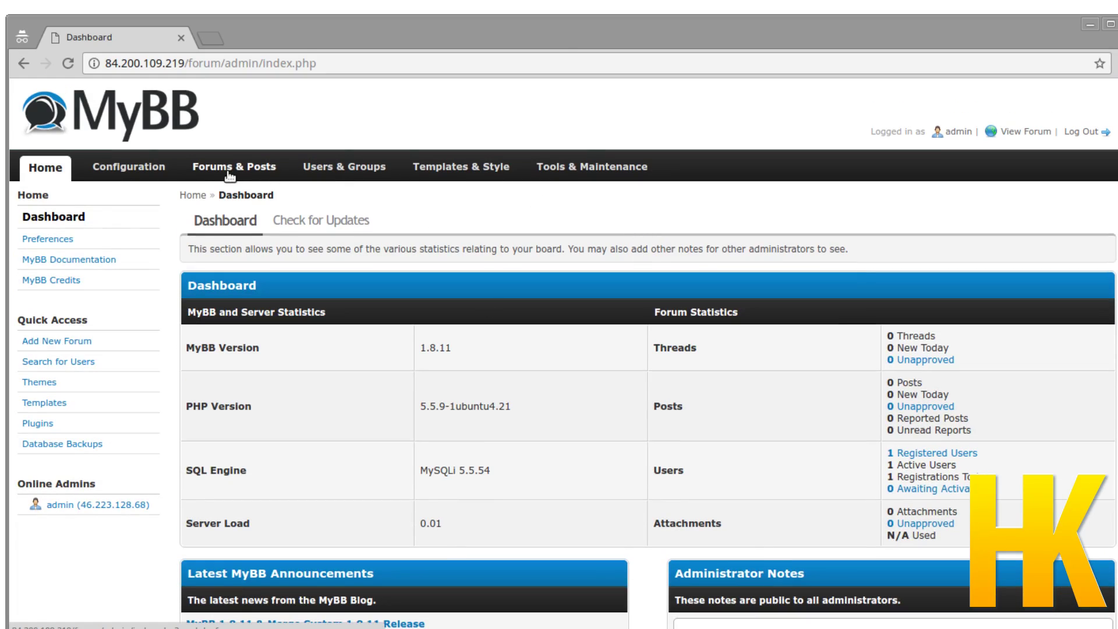